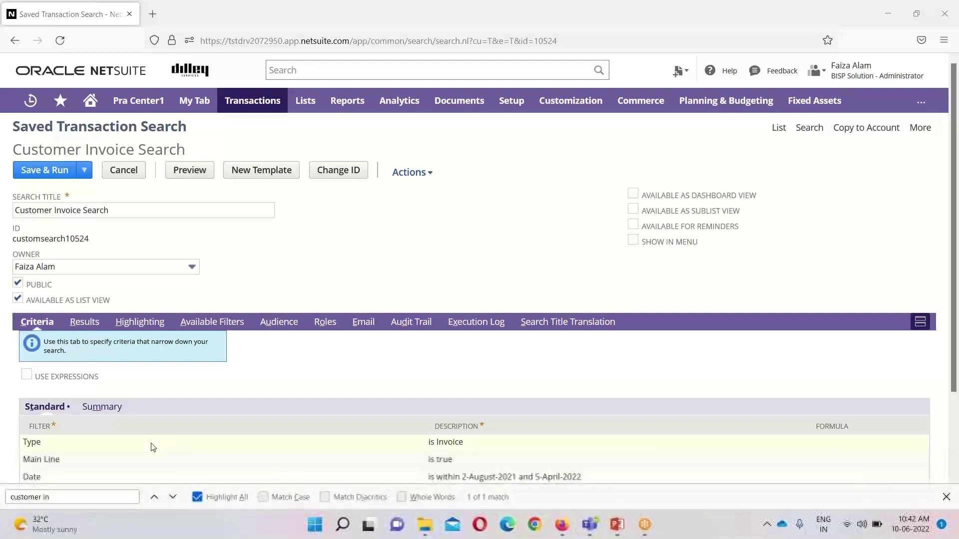
Show the saved search's result columns and view the summary type options for the Date Created column.
left_click(85, 322)
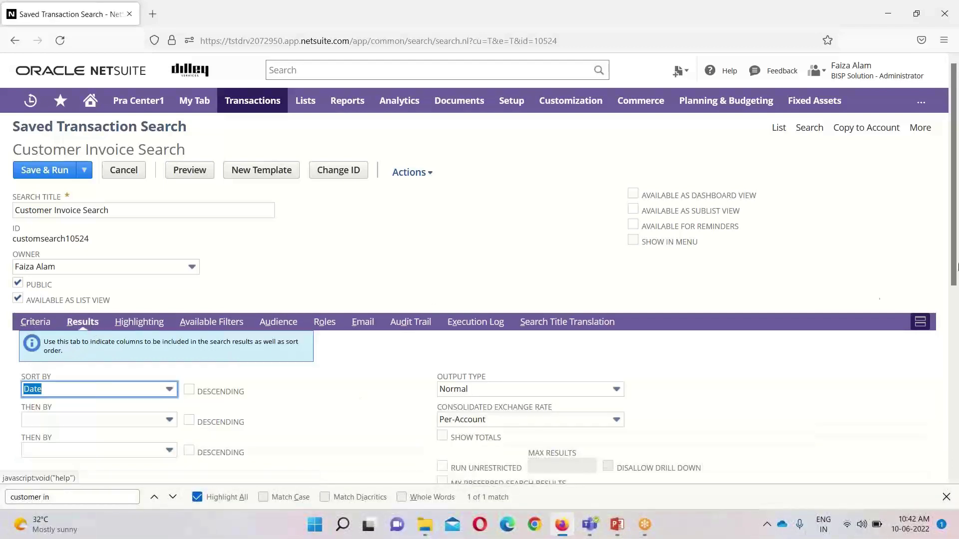
left_click_drag(951, 193, 947, 357)
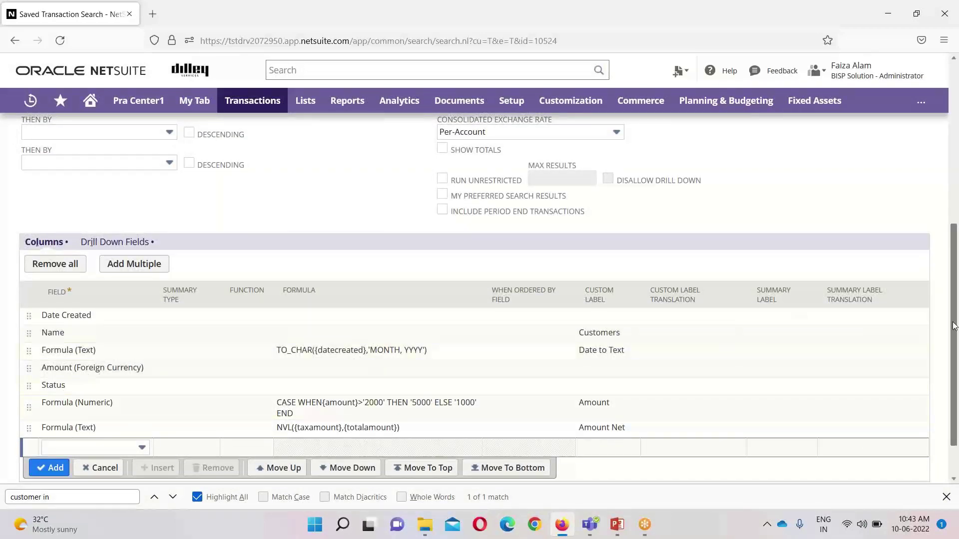
mouse_move(955, 328)
left_mouse_down()
mouse_move(957, 247)
mouse_move(957, 332)
left_mouse_up()
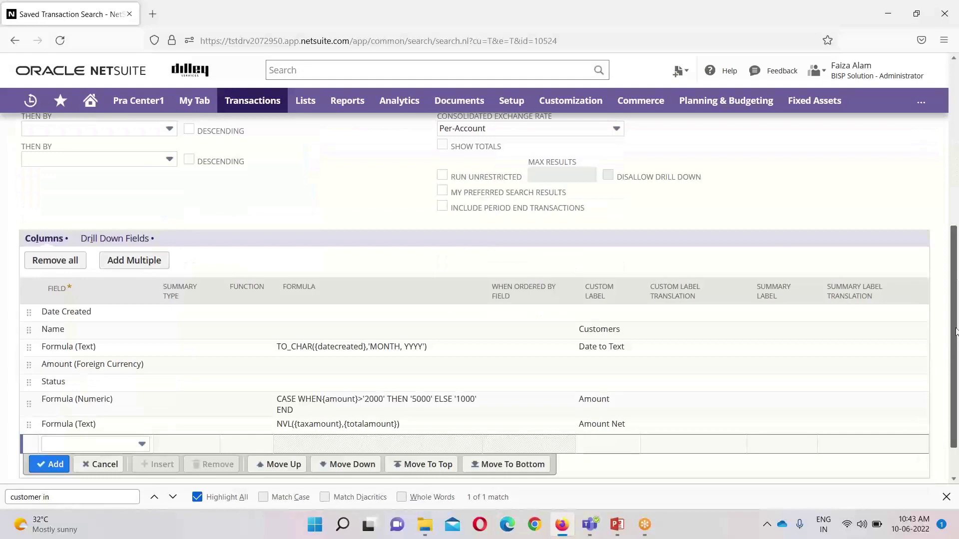
scroll(956, 332, "down", 1)
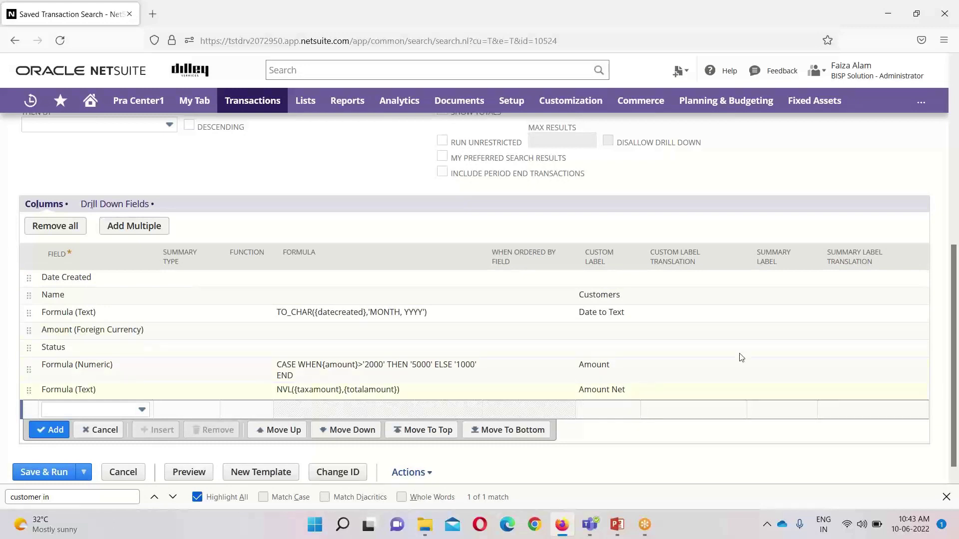
left_click(189, 282)
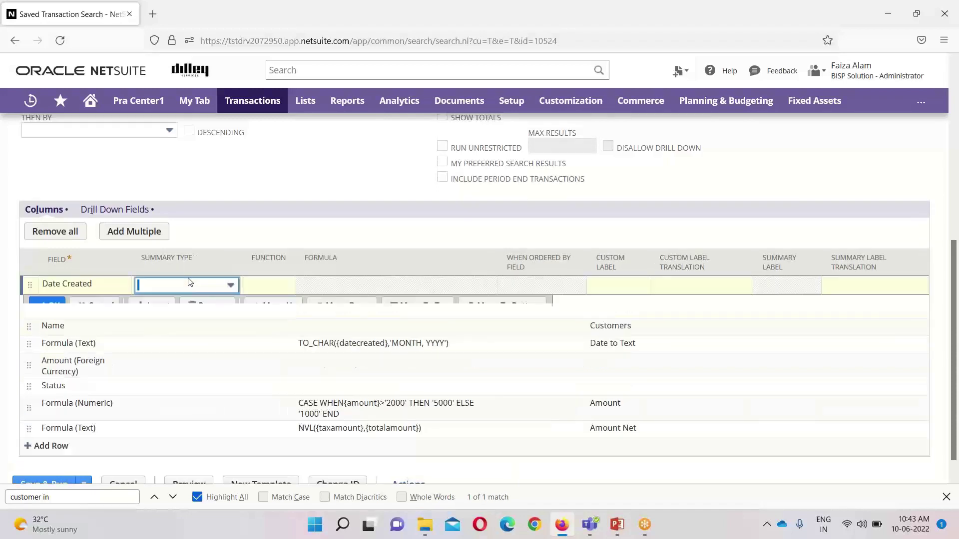
left_click(230, 286)
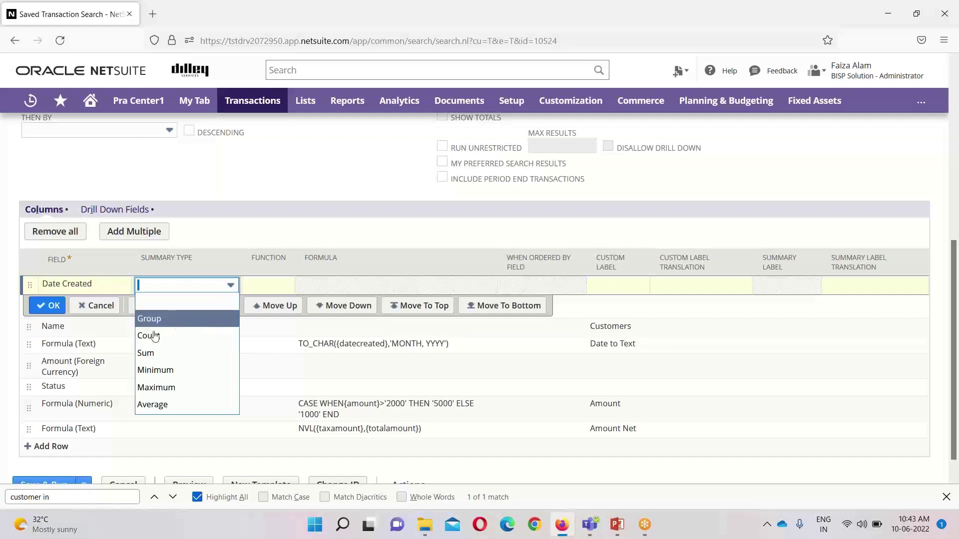
Set the summary type of the Name column to Group in the search results.
left_click(84, 333)
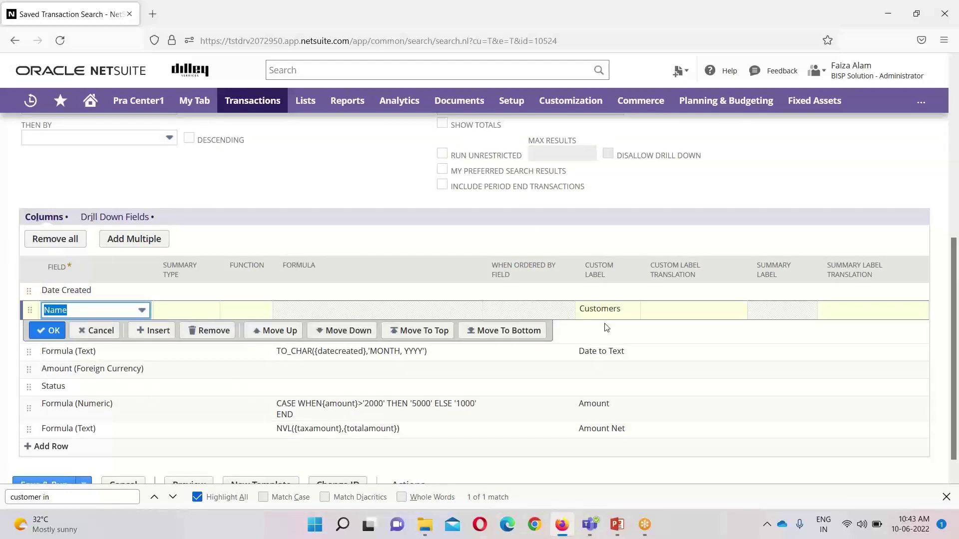
left_click(179, 310)
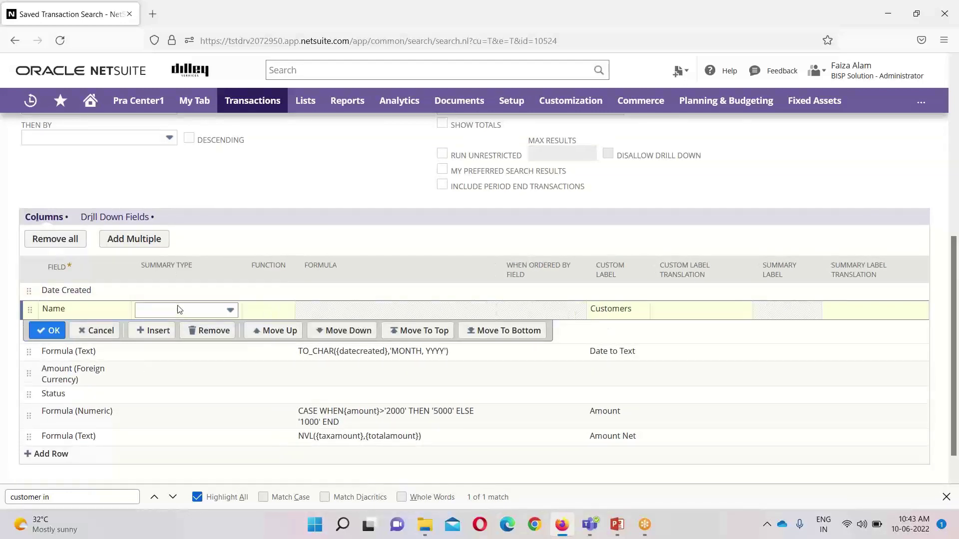
left_click(227, 310)
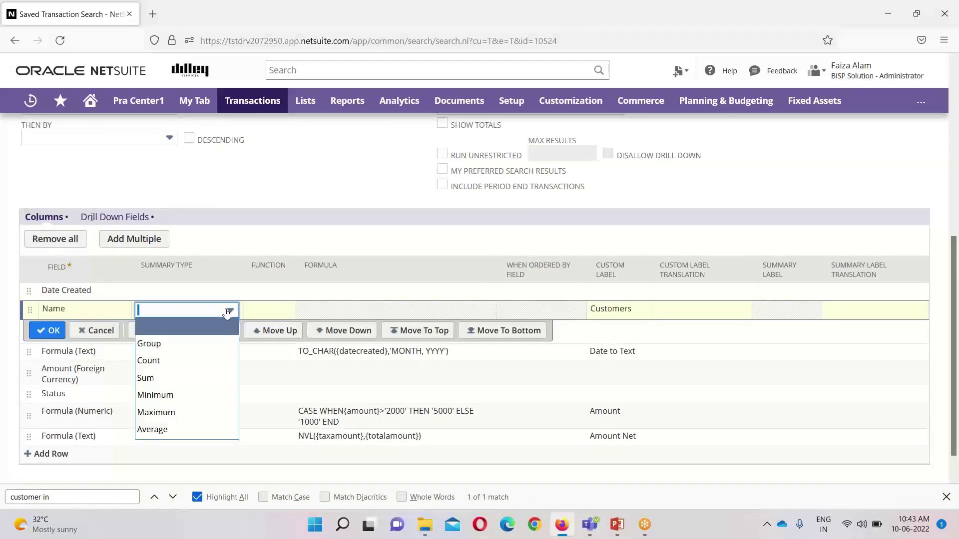
left_click(160, 345)
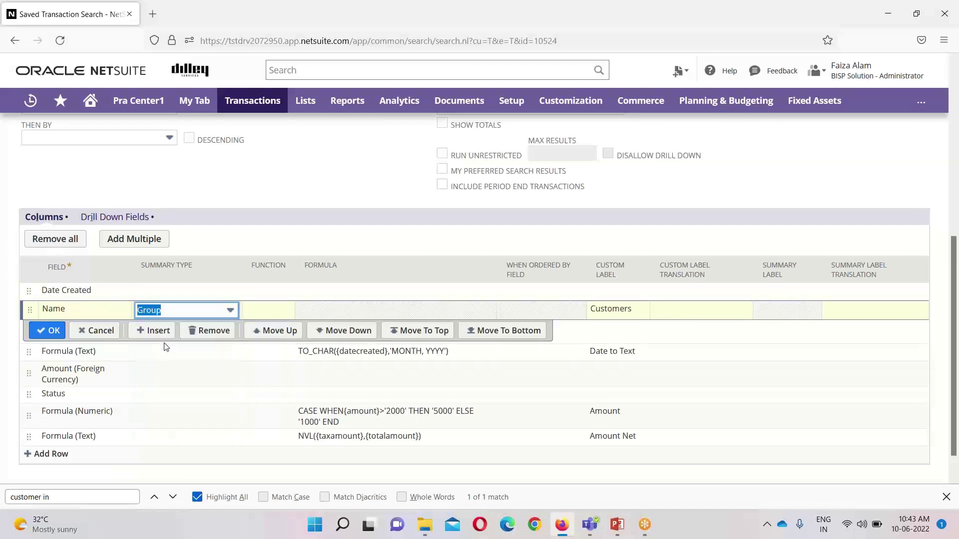
left_click(48, 331)
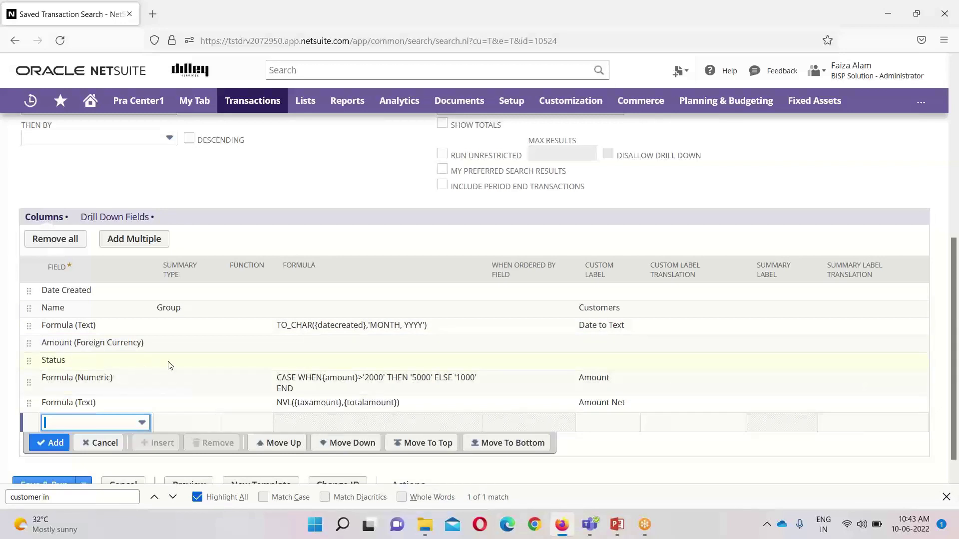
Set the summary type of the Amount (Foreign Currency) column to Sum.
left_click(179, 347)
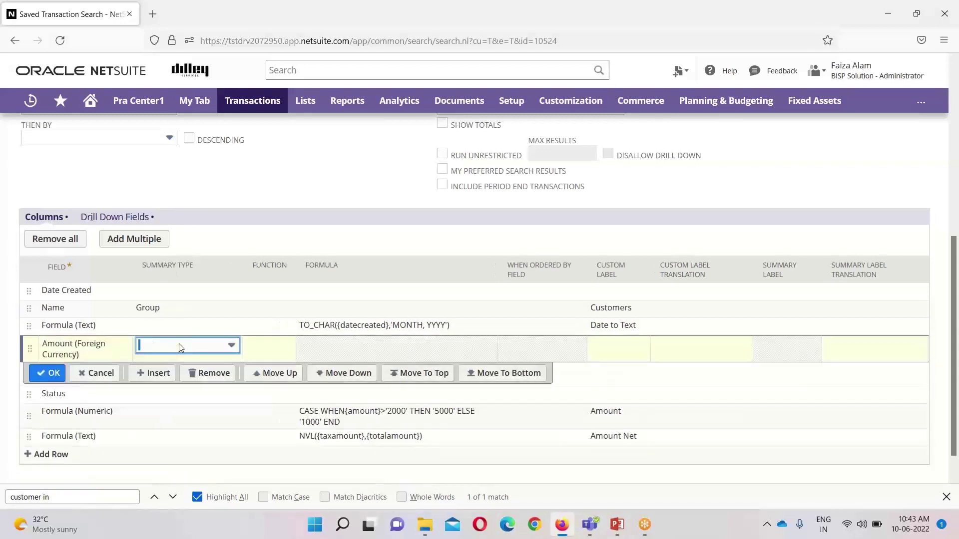
left_click(229, 347)
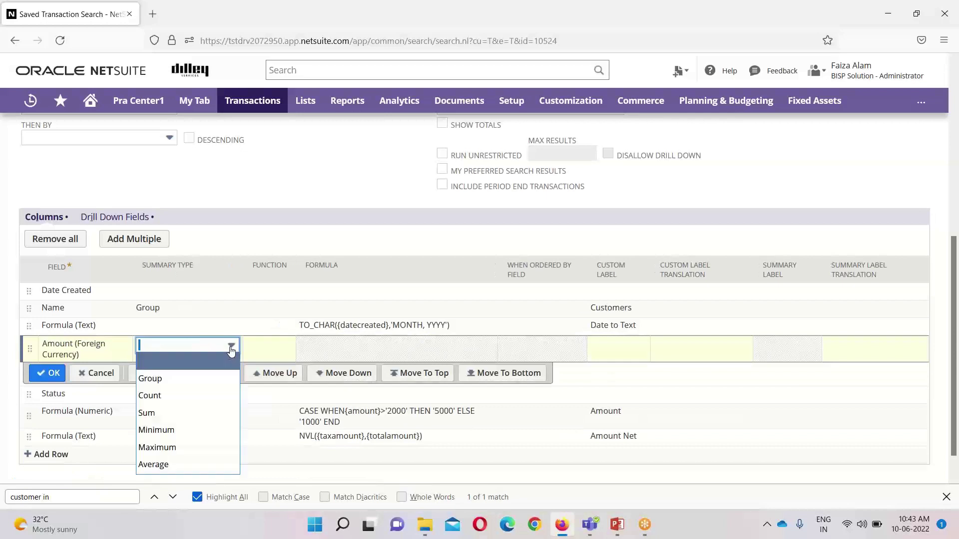
left_click(201, 419)
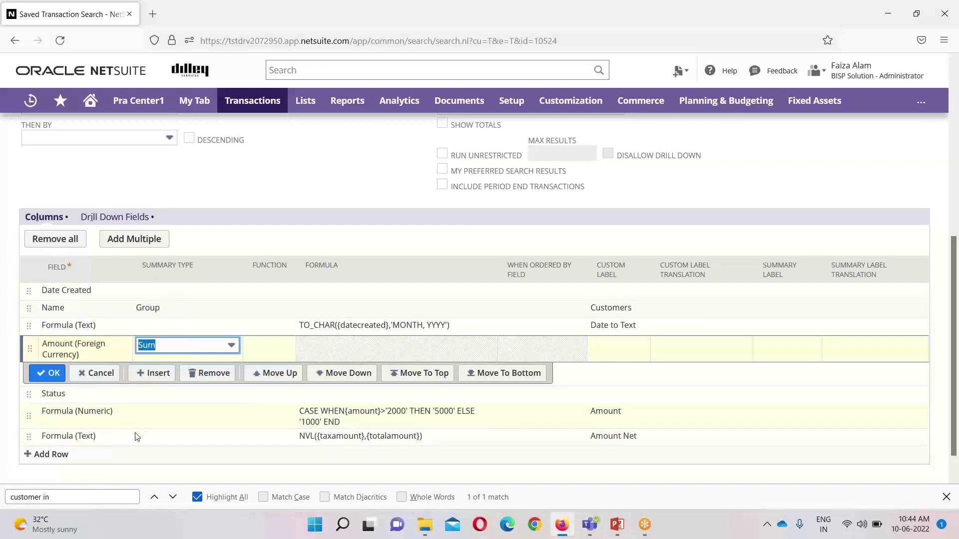
left_click(53, 373)
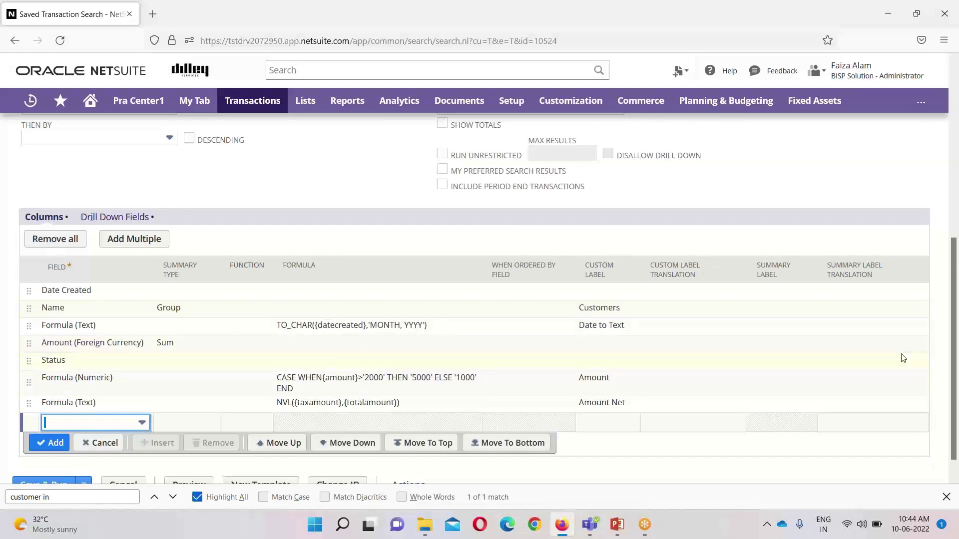
Preview the Customer Invoice Search results with amounts summed per customer.
left_click_drag(952, 351, 957, 218)
left_click_drag(954, 266, 955, 226)
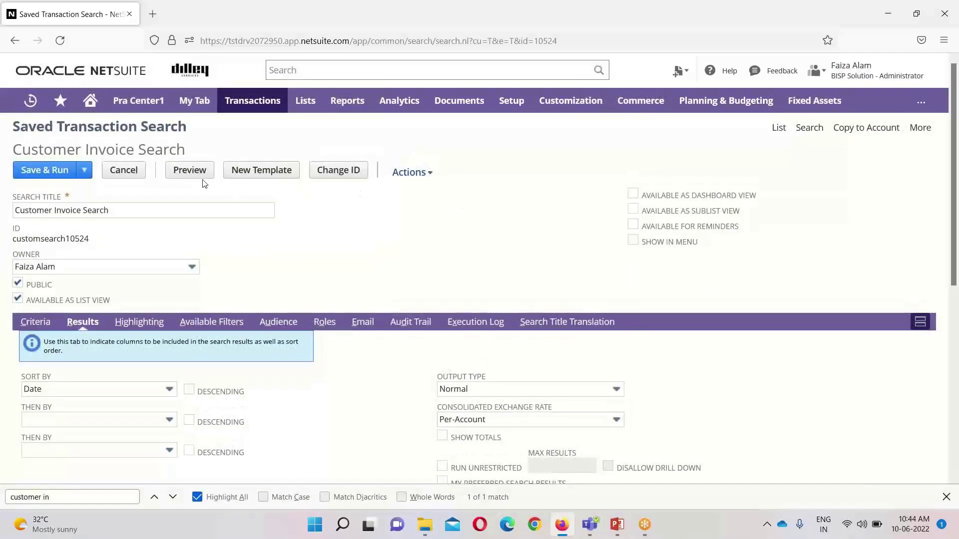
left_click(200, 176)
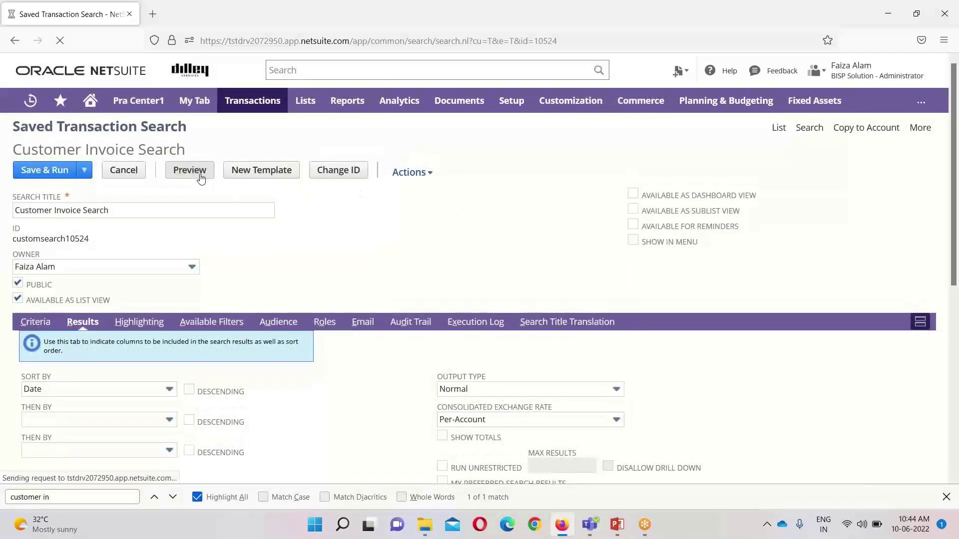
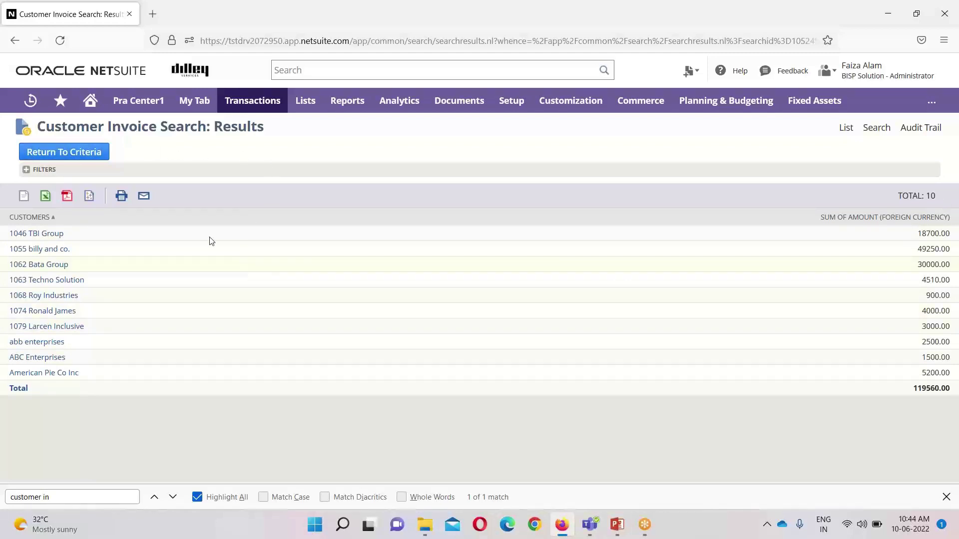
Return to the search definition and clear the Group summary type from the Name result column.
left_click(83, 150)
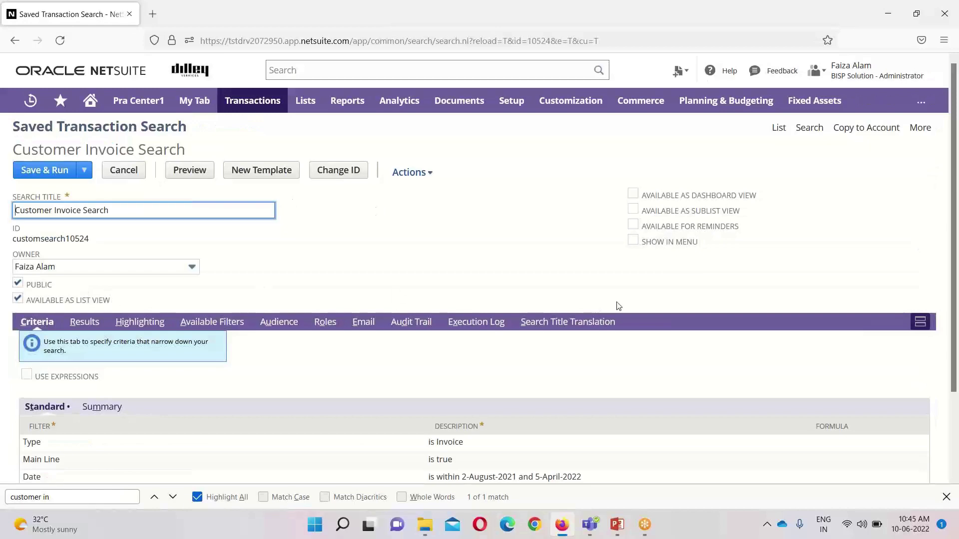
scroll(955, 223, "down", 2)
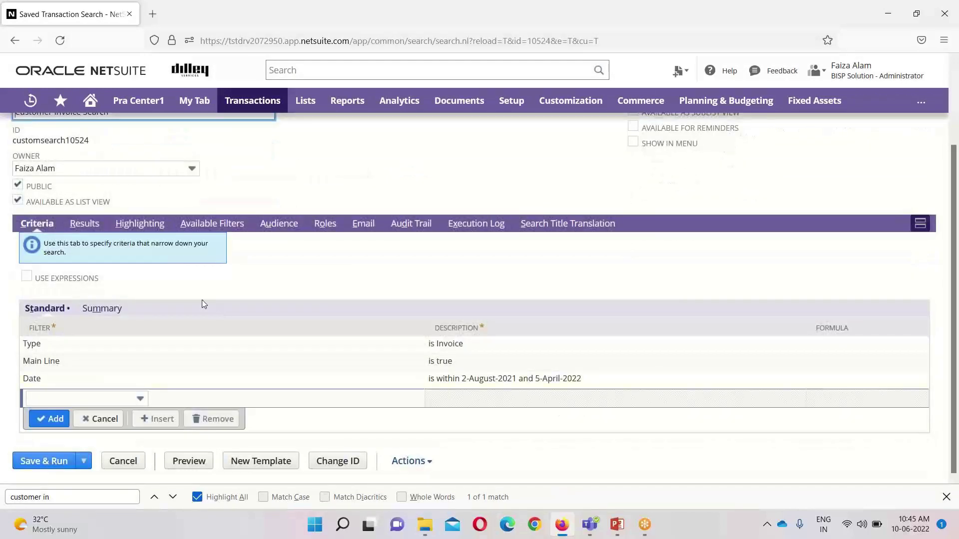
left_click(85, 224)
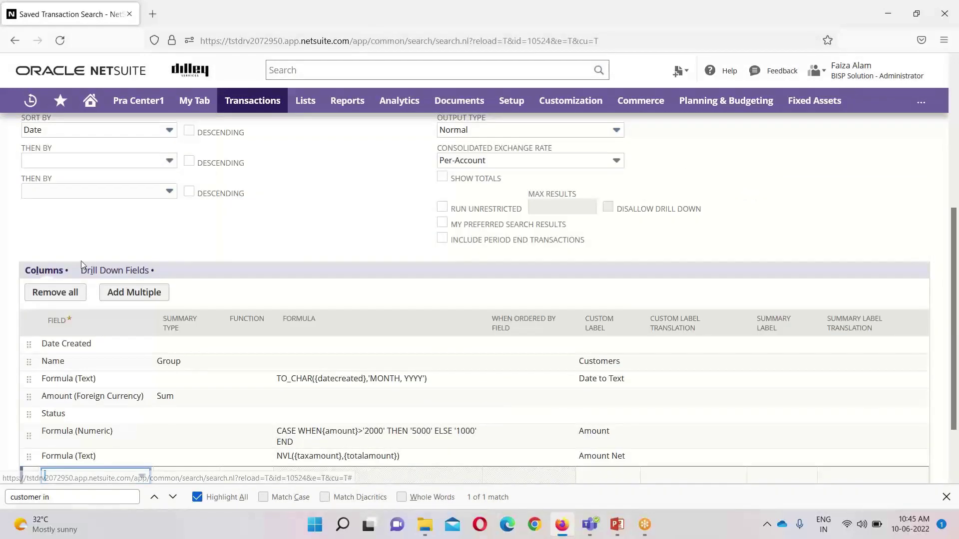
left_click(203, 358)
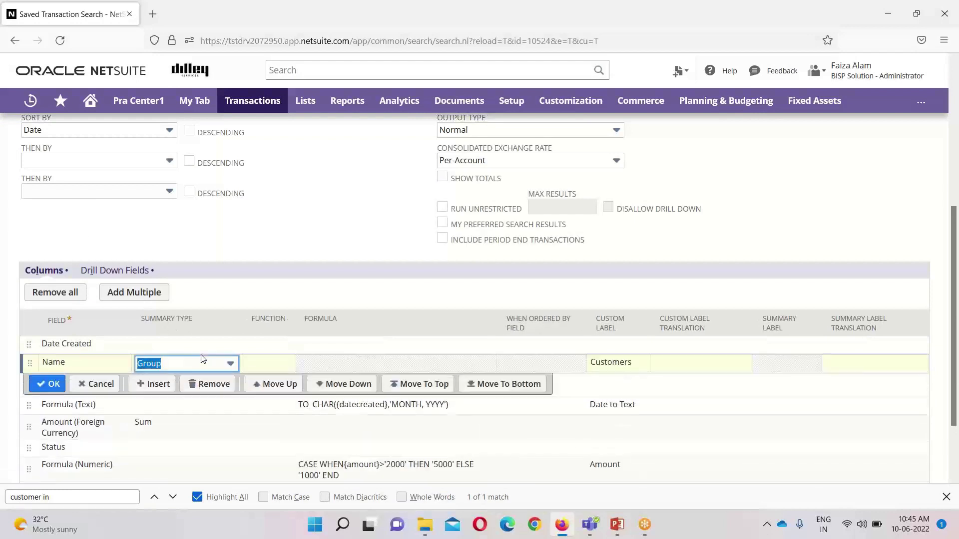
left_click(230, 365)
left_click(210, 244)
left_click(48, 384)
Clear the Sum summary type from the Amount (Foreign Currency) column.
left_click(189, 397)
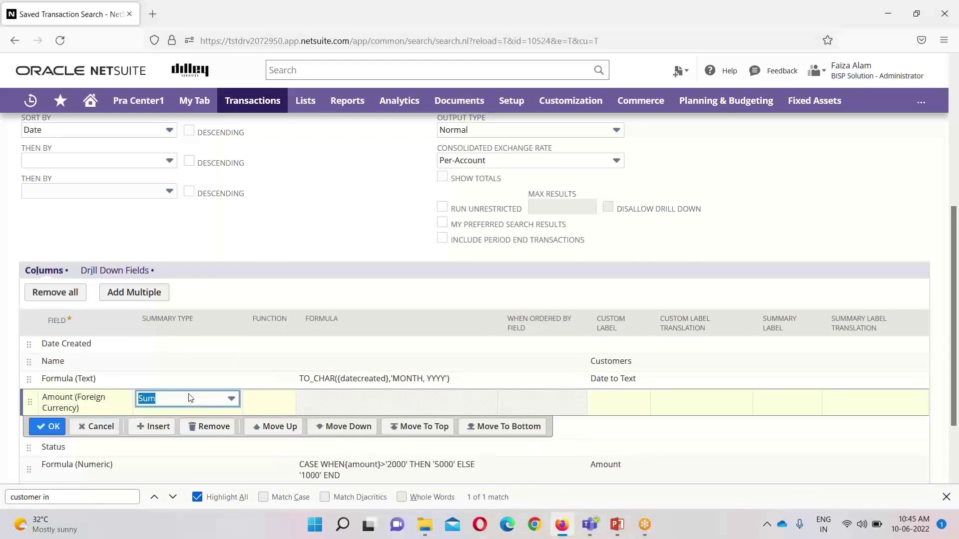
left_click(231, 399)
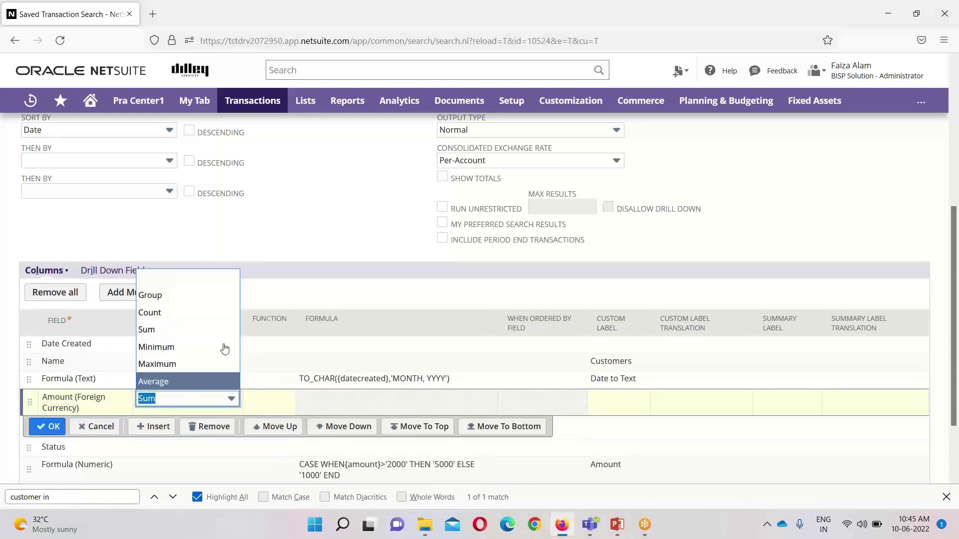
left_click(220, 277)
left_click(47, 428)
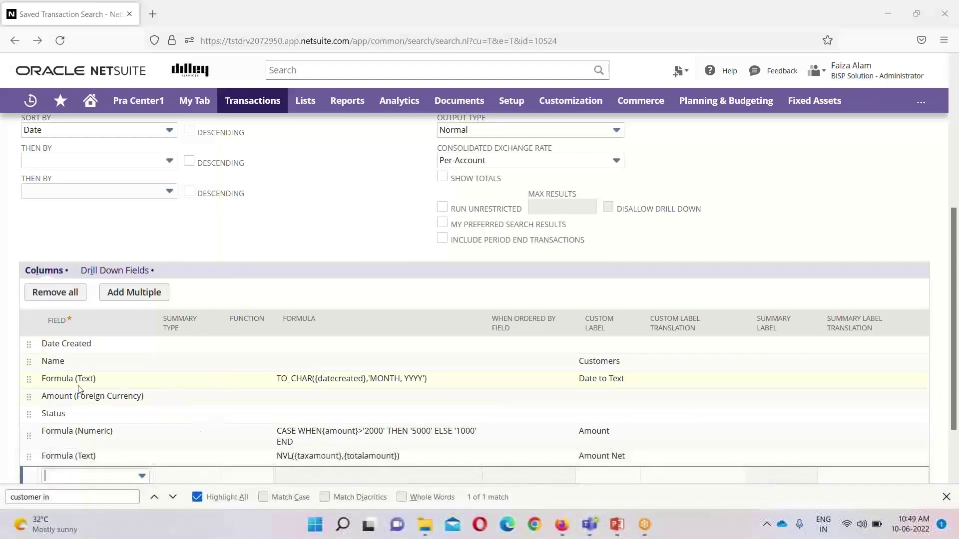
Examine the function options for the Amount (Foreign Currency) column and leave its function blank.
left_click(231, 402)
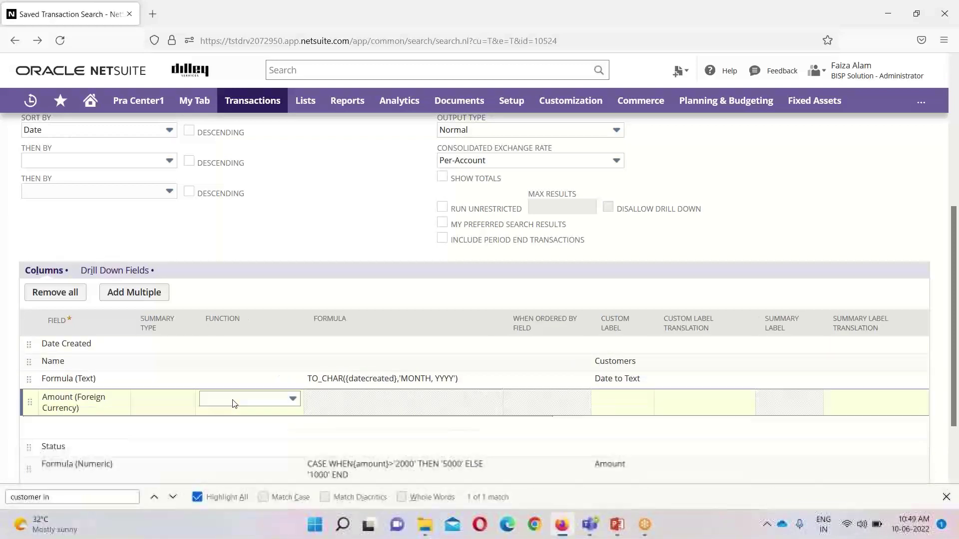
left_click(286, 399)
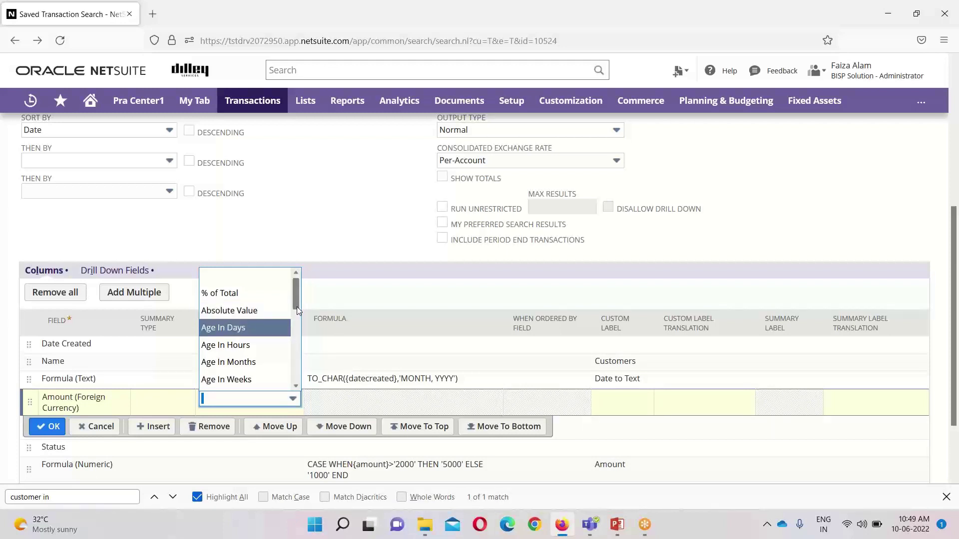
mouse_move(295, 292)
left_mouse_down()
mouse_move(299, 316)
mouse_move(296, 283)
left_mouse_up()
left_click(311, 219)
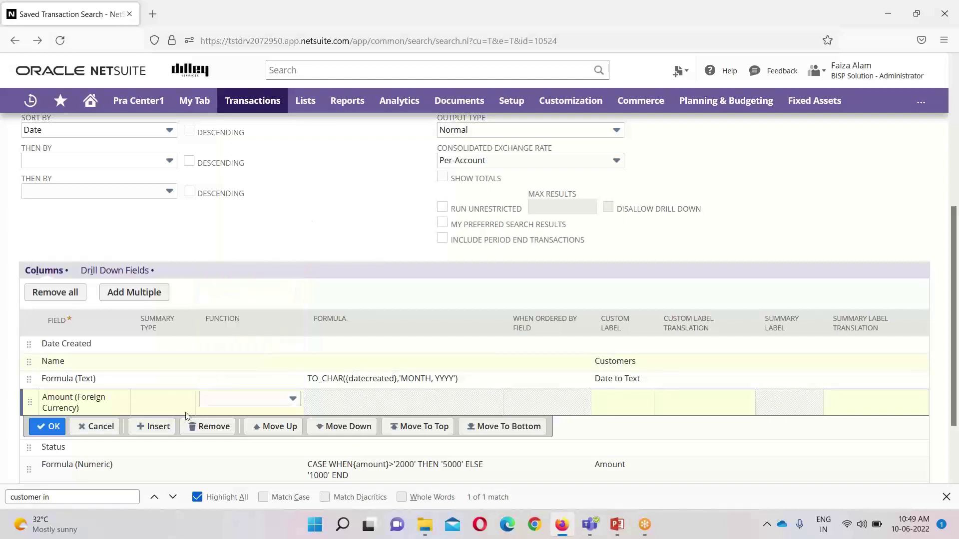
left_click(49, 427)
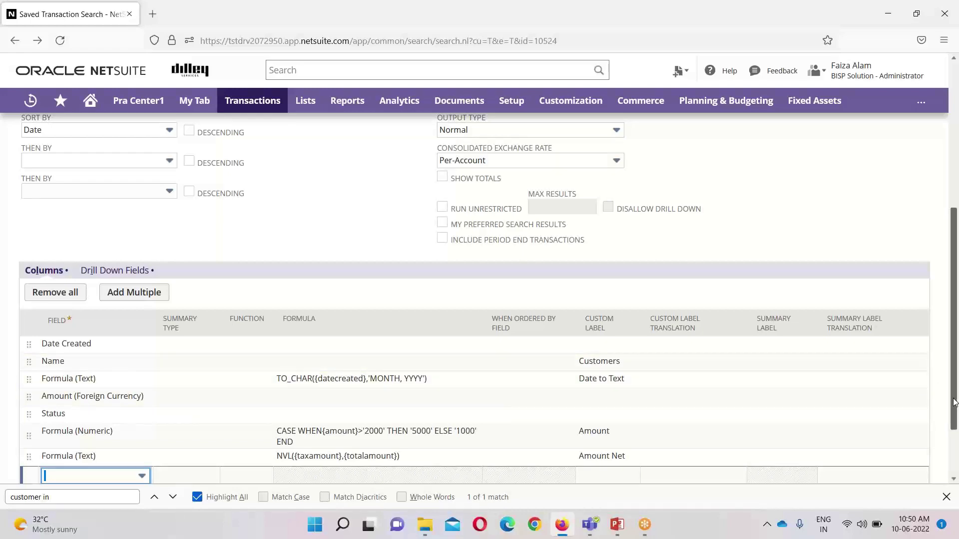
Preview the Customer Invoice Search results without summary types, agreeing to submit the form again.
scroll(955, 388, "up", 1)
left_click_drag(955, 389, 956, 261)
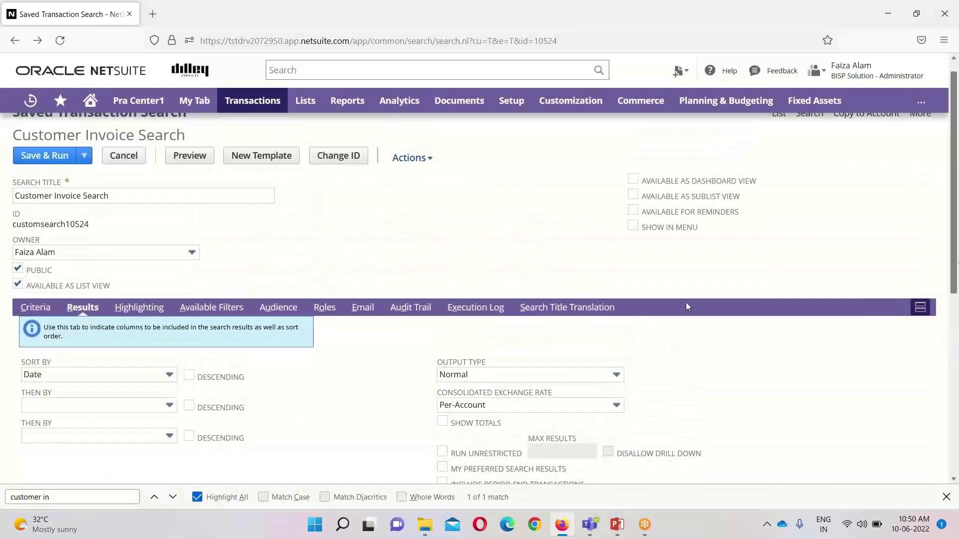
left_click(200, 157)
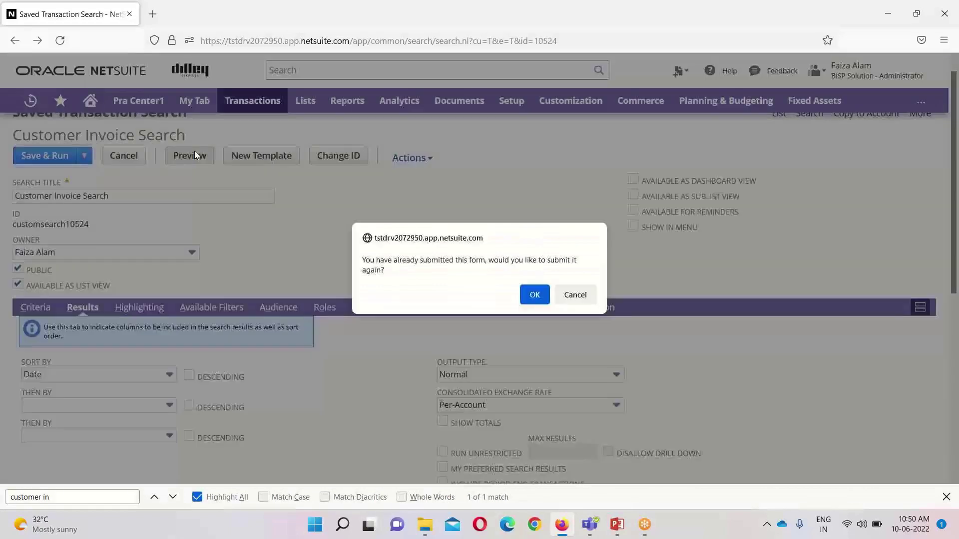
left_click(534, 296)
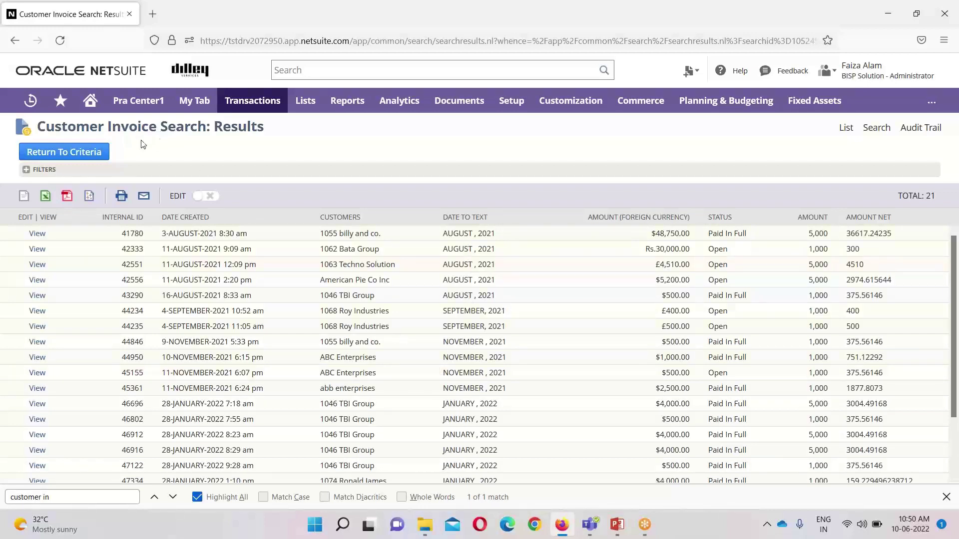
Return to the search definition, review its result columns and formulas, and preview the results again.
left_click(75, 153)
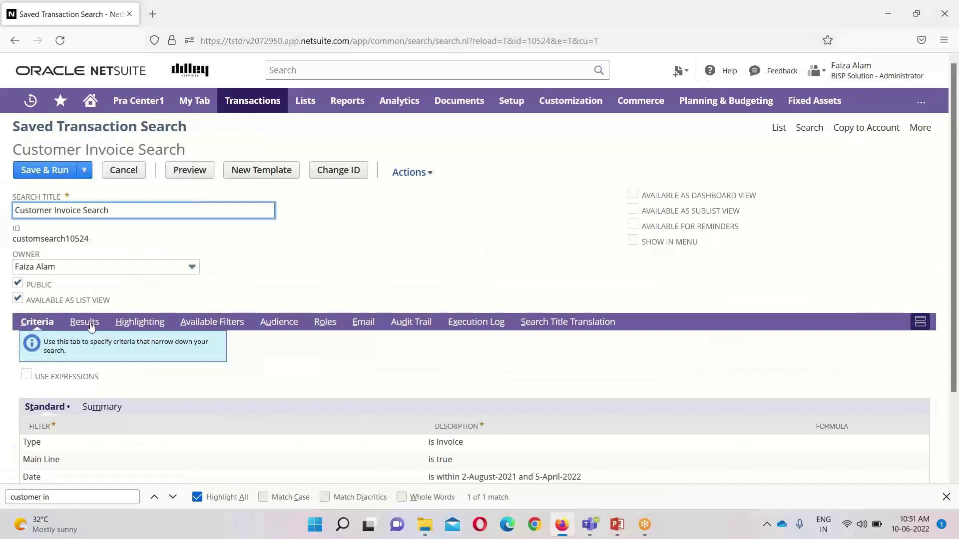
left_click(89, 323)
left_click_drag(954, 275, 954, 320)
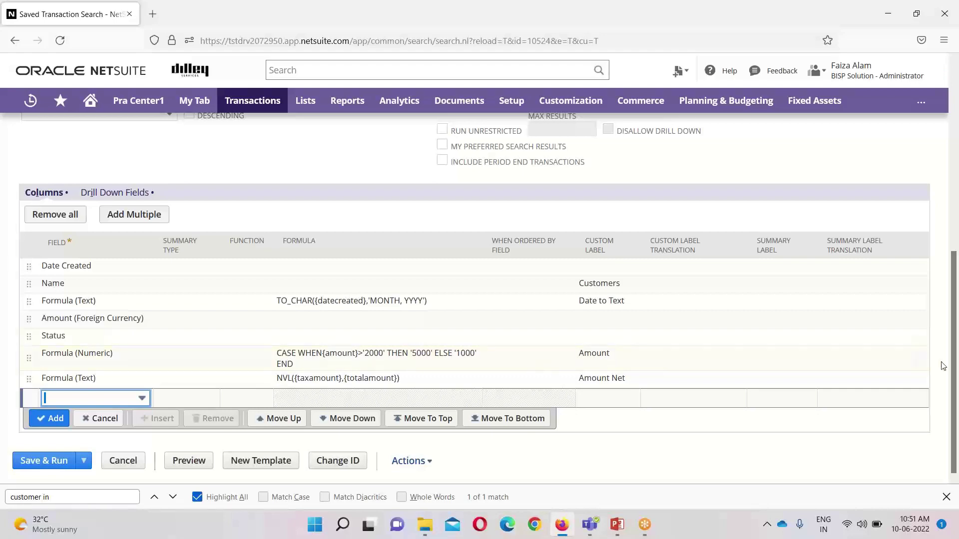
left_click_drag(954, 370, 958, 197)
left_click(207, 157)
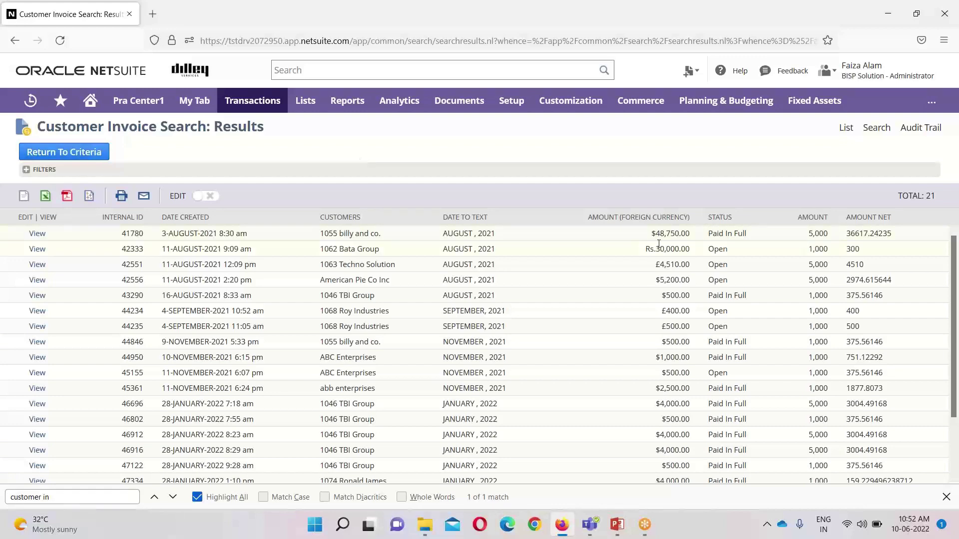
Return to the search definition, examine the formula columns in the results setup, and preview the search results once more.
left_click_drag(953, 299, 957, 189)
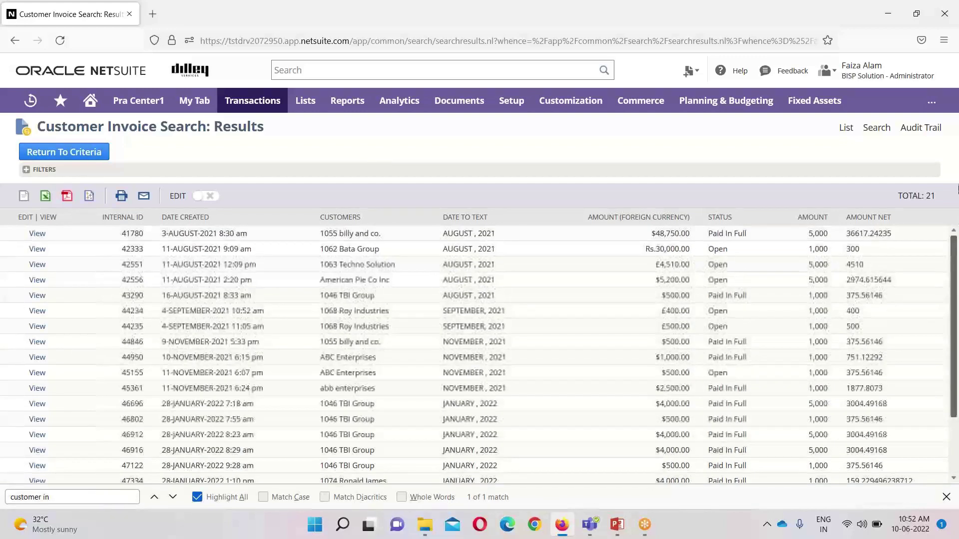
left_click(78, 153)
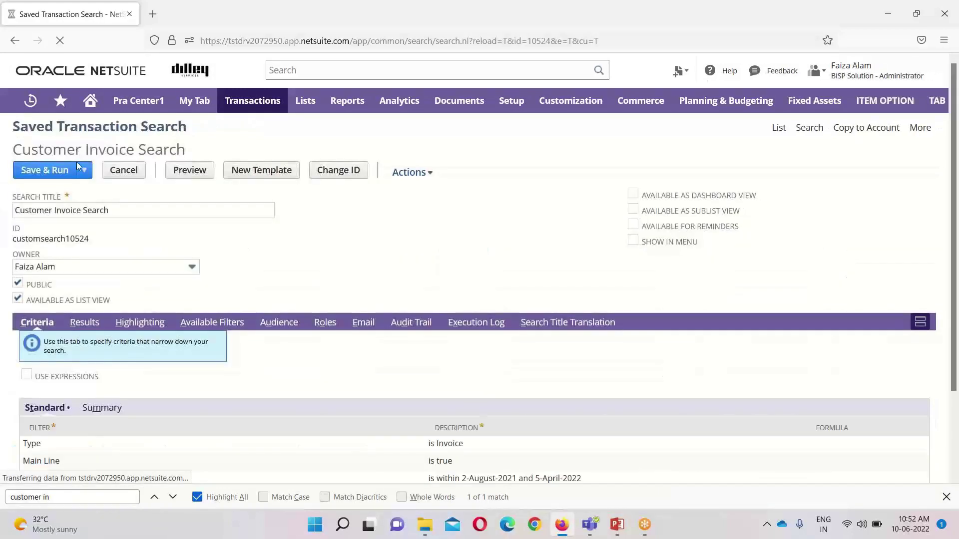
left_click(84, 320)
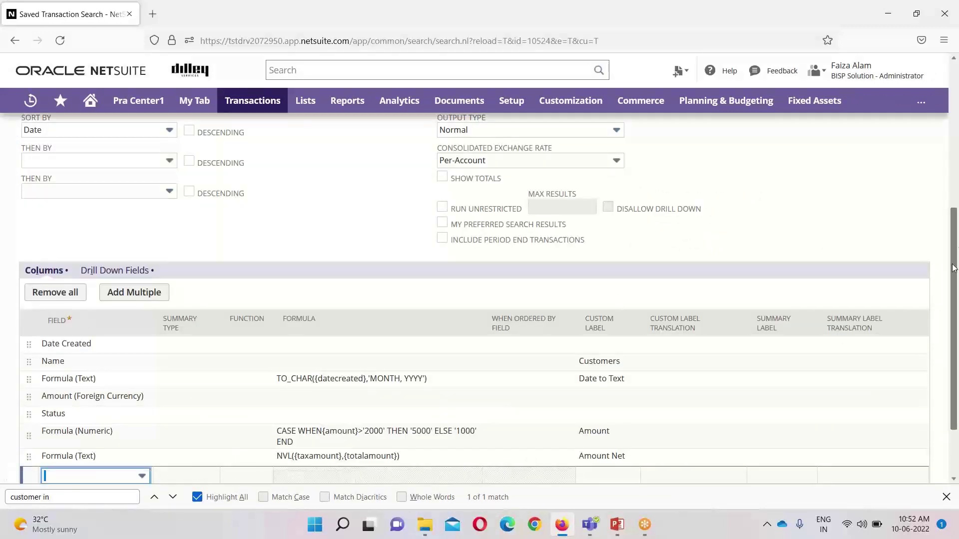
scroll(950, 282, "down", 2)
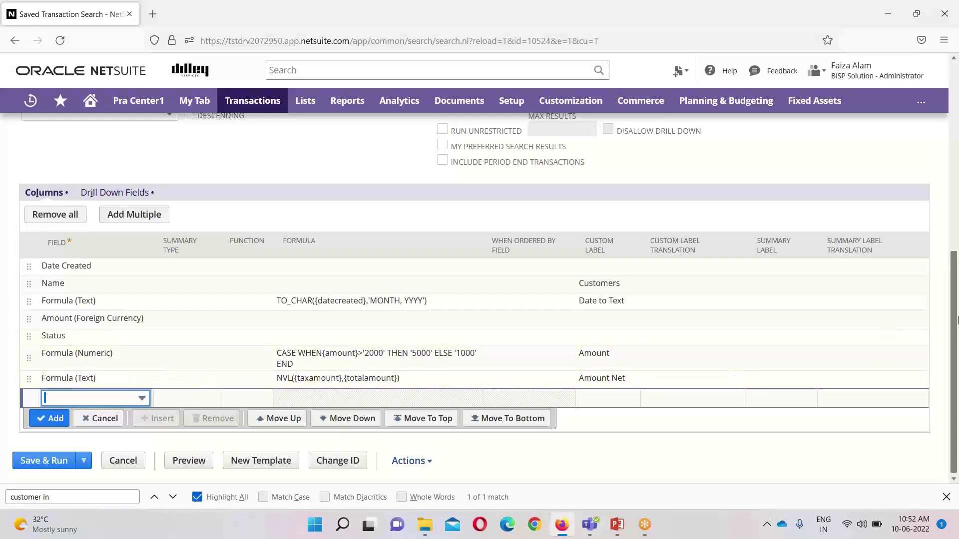
left_click_drag(955, 357, 957, 231)
scroll(527, 259, "up", 3)
left_click(199, 172)
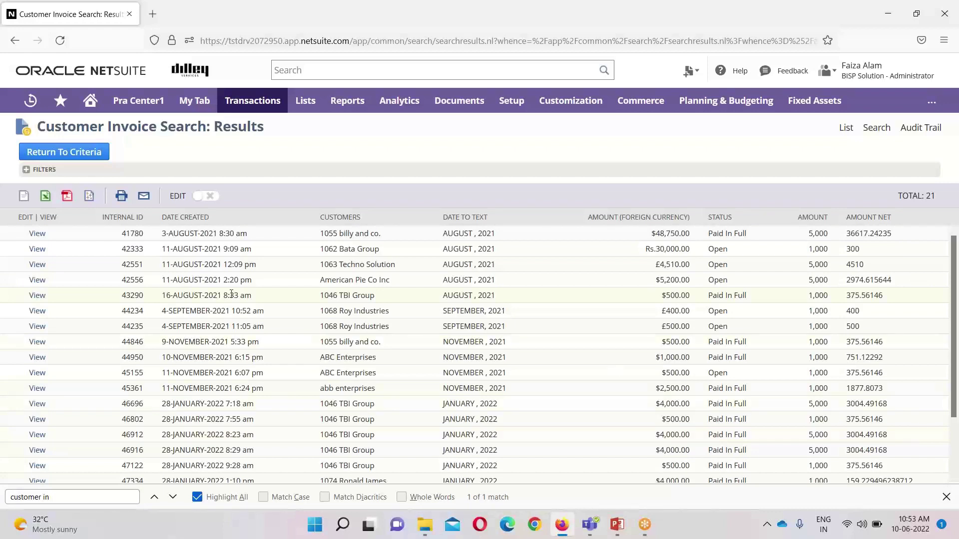
Reopen the search definition and compare the TO_CHAR, CASE WHEN and NVL formulas with their custom labels.
left_click(66, 151)
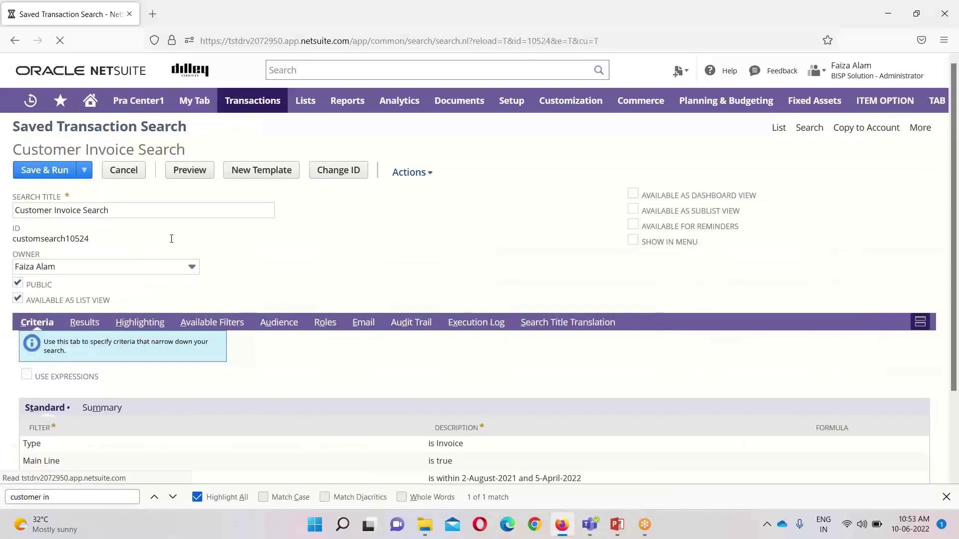
left_click(84, 322)
scroll(252, 330, "down", 5)
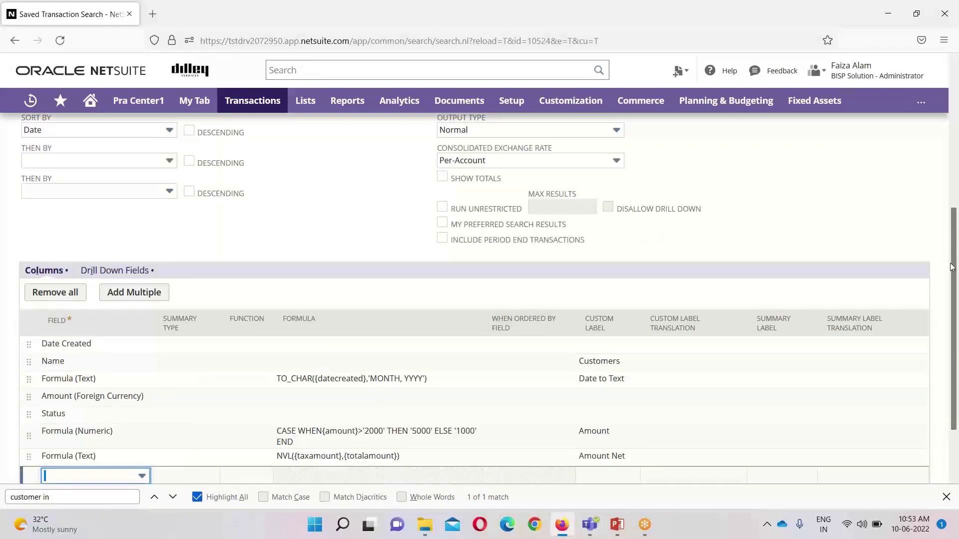
scroll(952, 267, "down", 3)
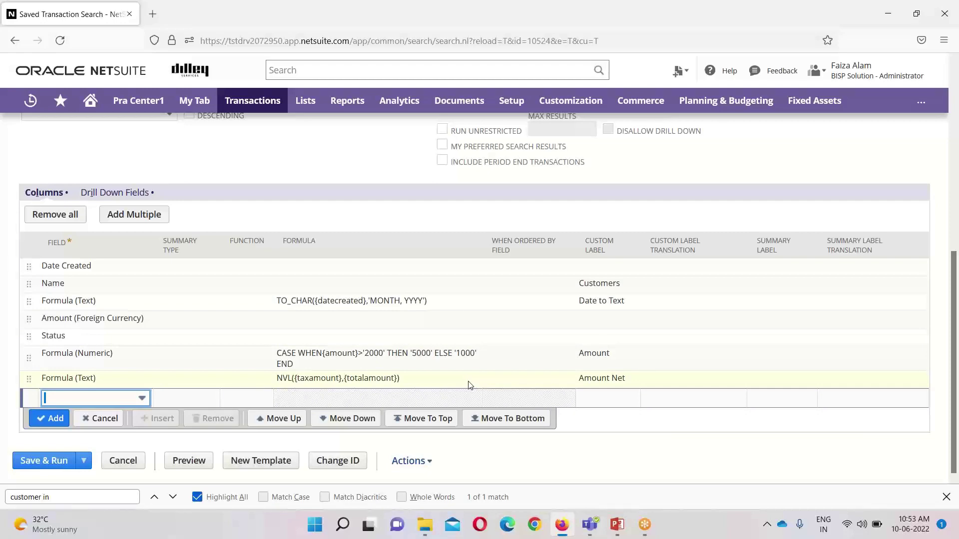
left_click_drag(954, 362, 957, 261)
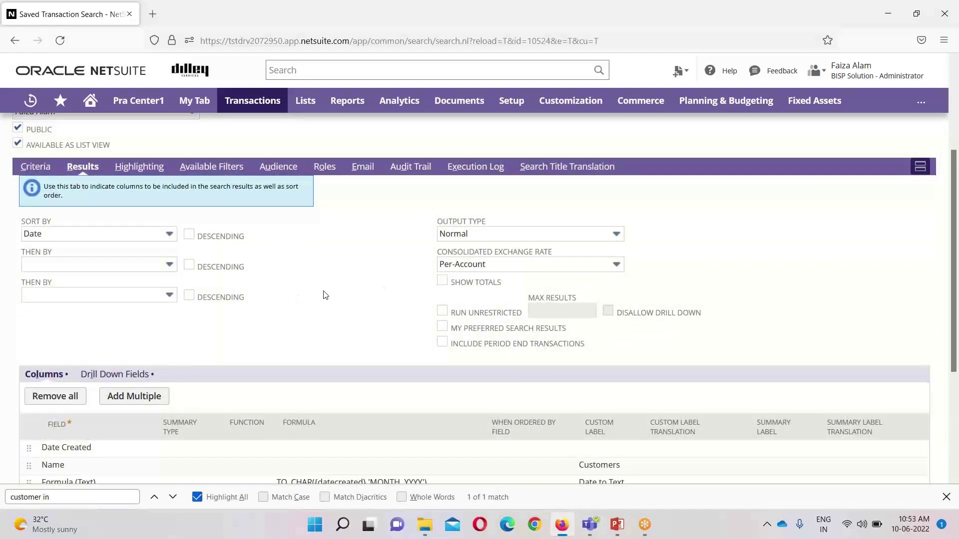
Enable Use Expressions for the search criteria, inspect the Type filter's opening and closing Parens options, and disable expressions again.
left_click(46, 163)
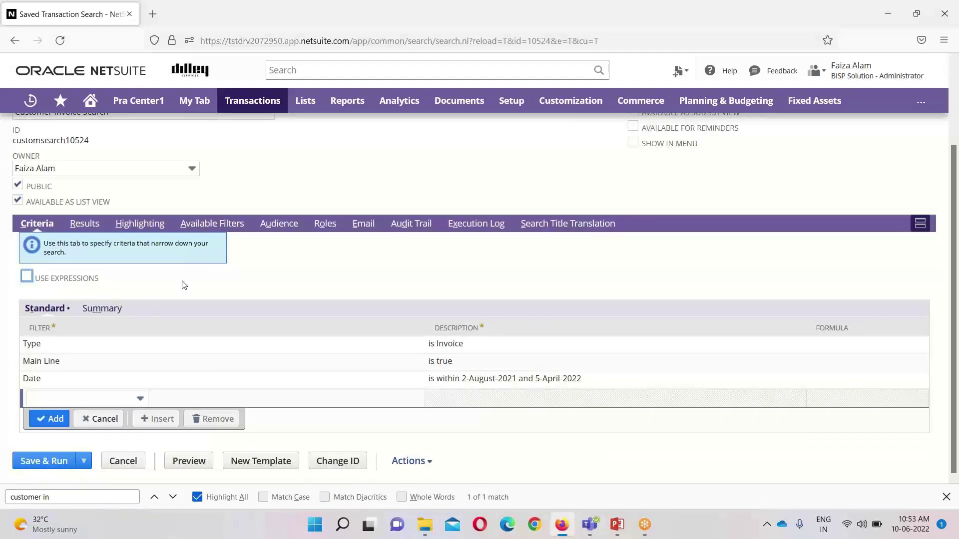
left_click(27, 277)
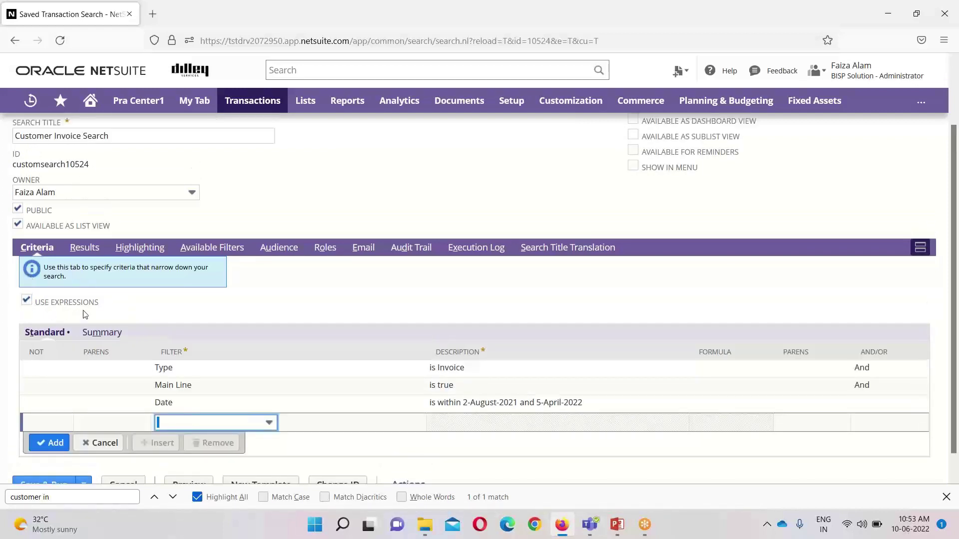
left_click(102, 372)
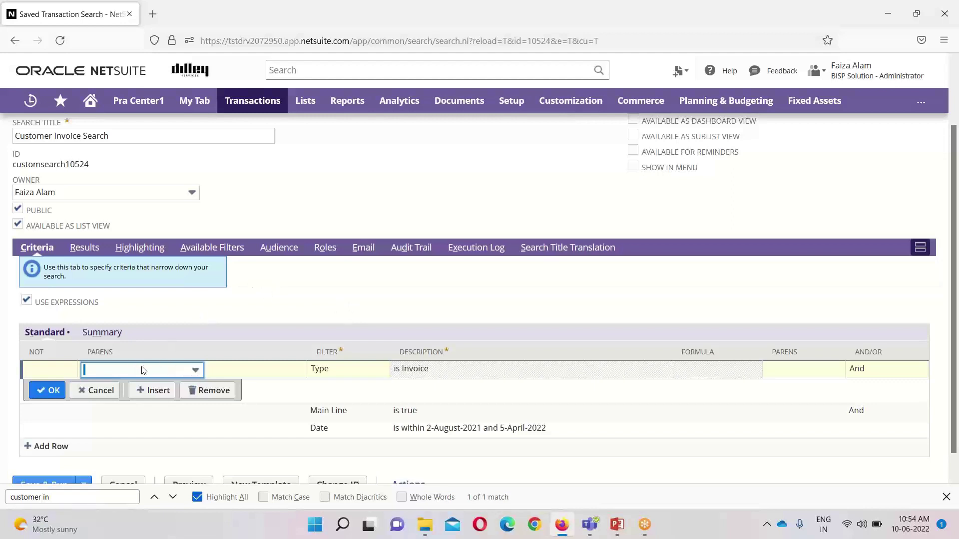
left_click(787, 376)
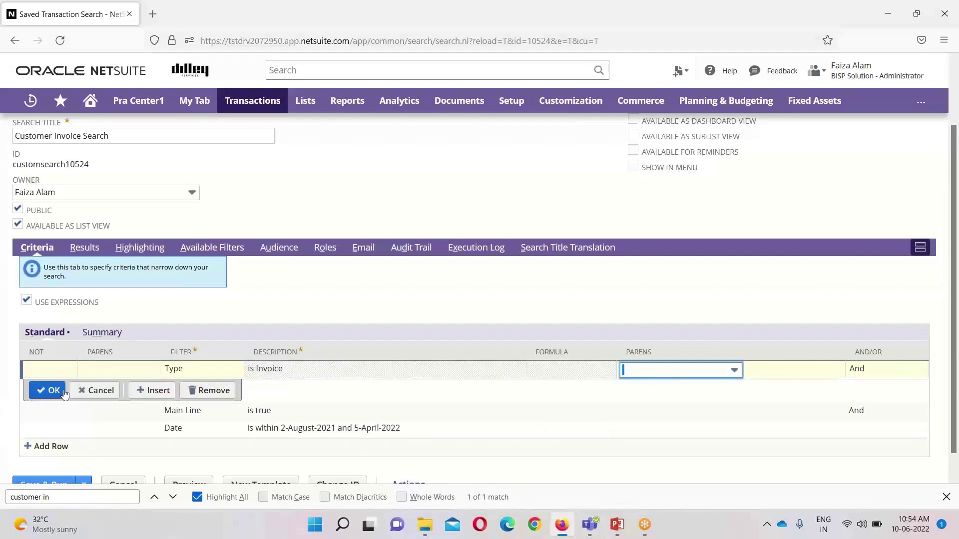
left_click(26, 301)
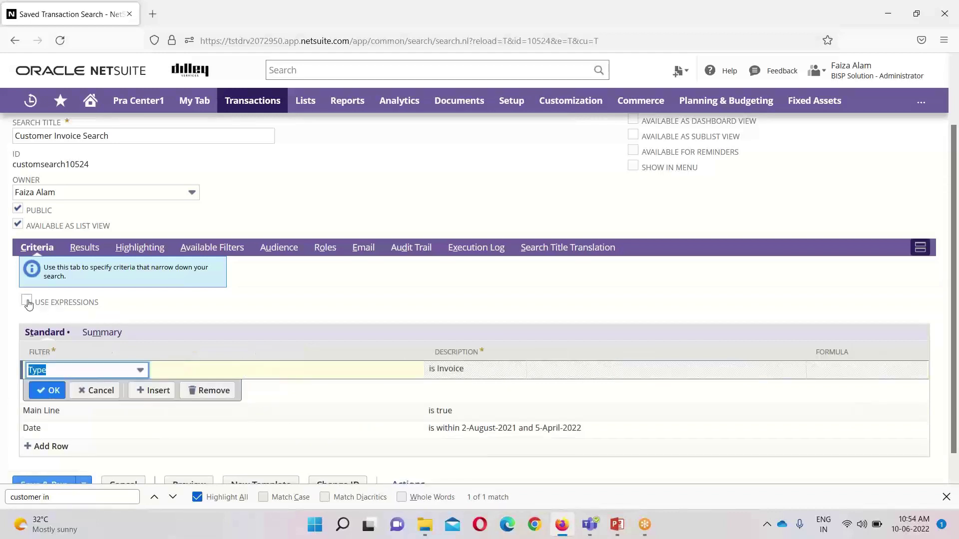
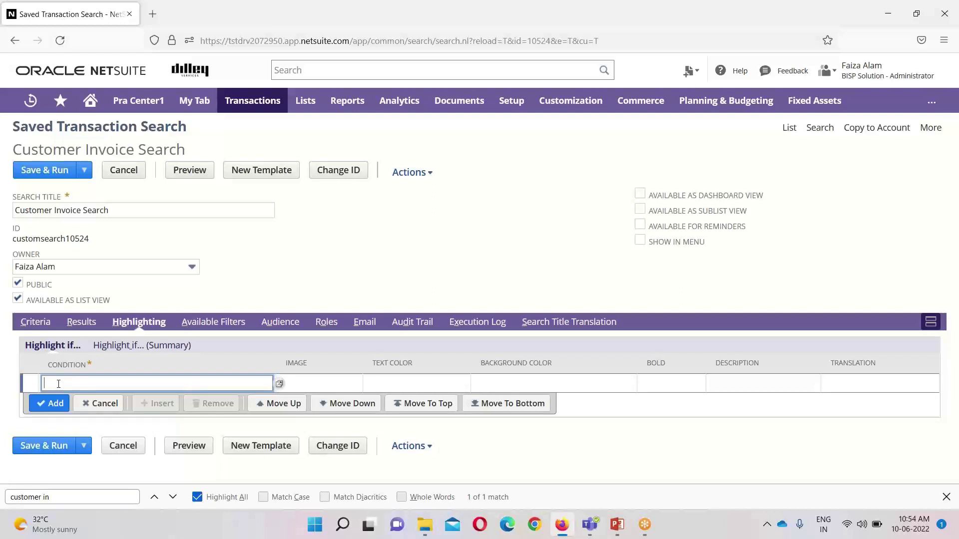
Define a new highlighting condition that filters on Date and open the settings of that filter.
left_click(279, 384)
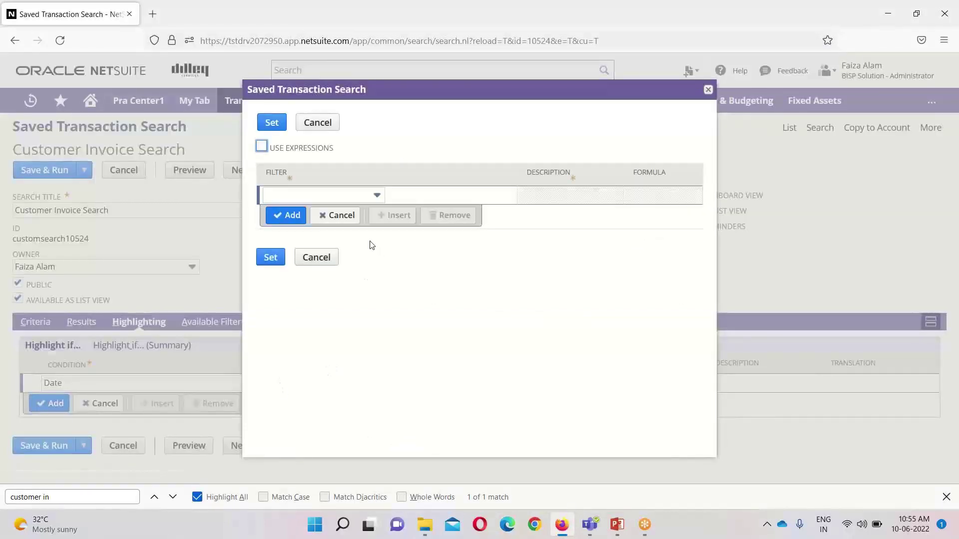
left_click(376, 196)
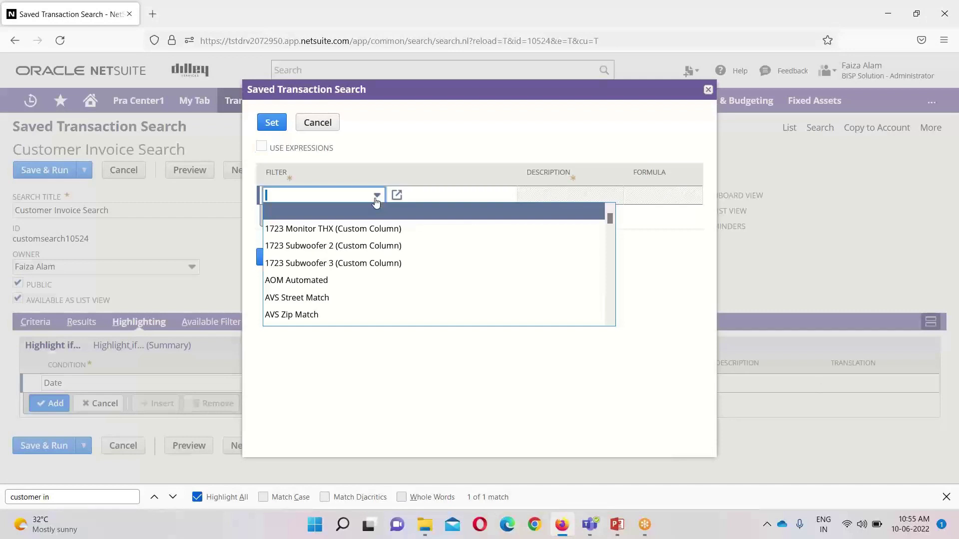
type("Date")
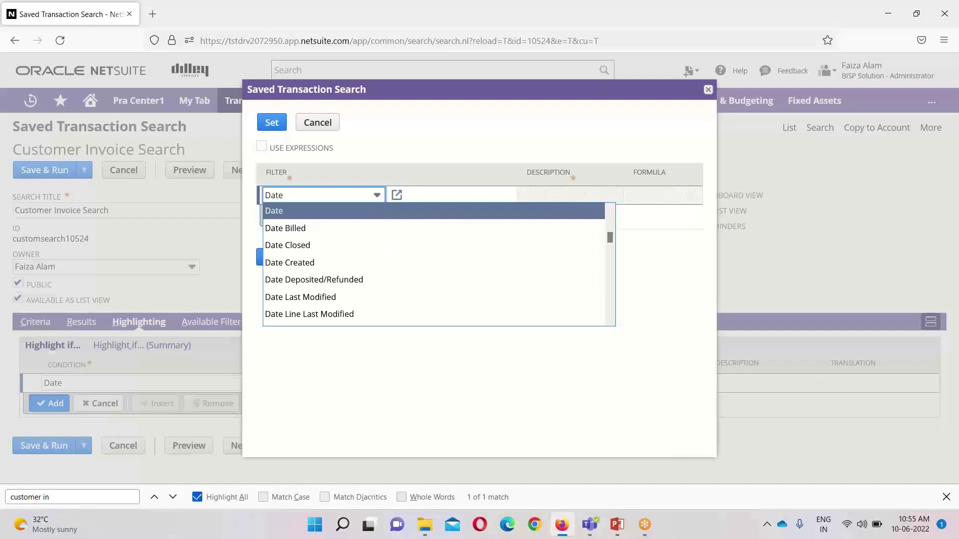
left_click(398, 195)
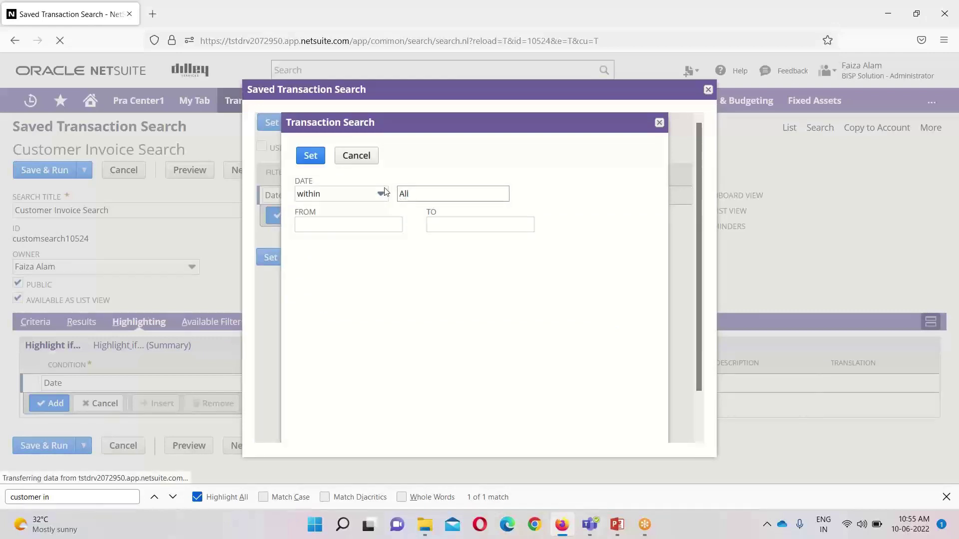
Keep the Date filter's operator as within and set its From date to 3-January-2022.
left_click(382, 194)
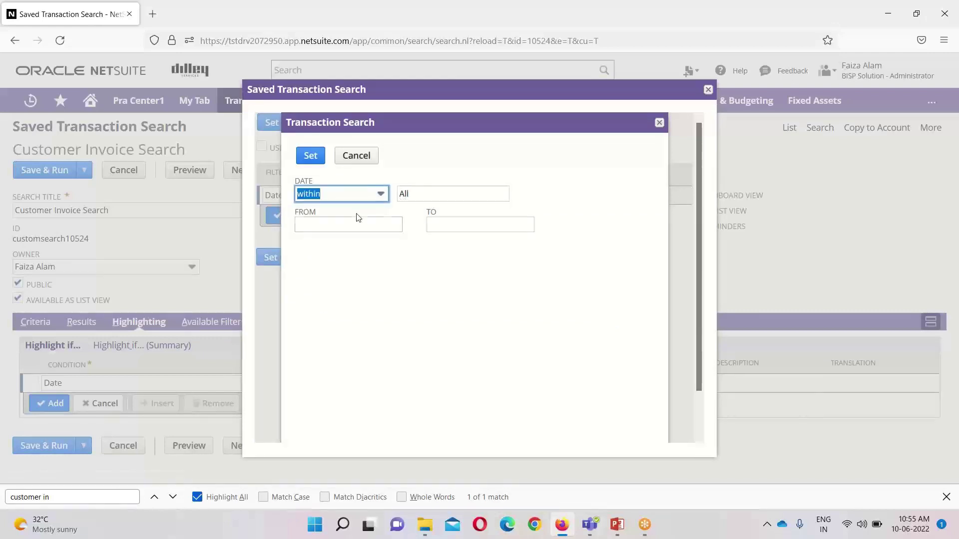
left_click(413, 228)
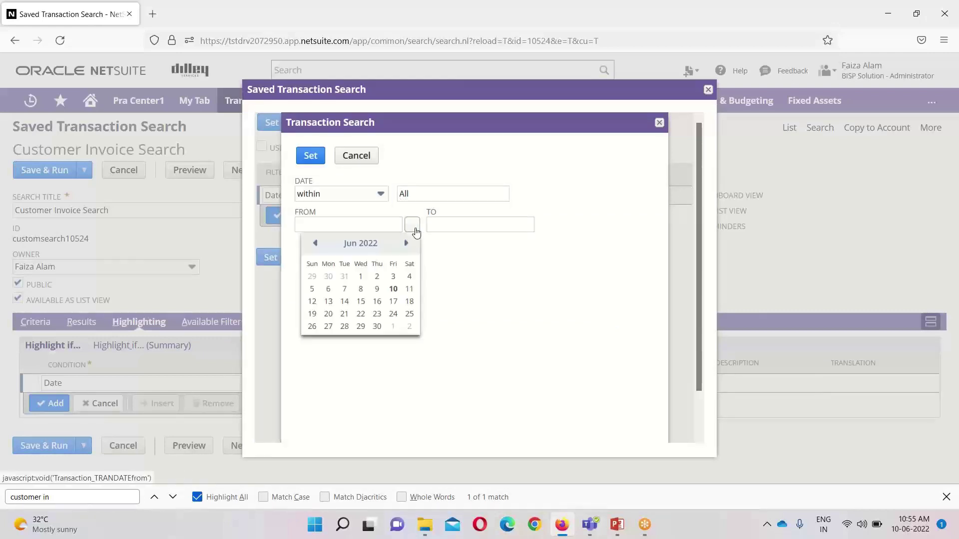
left_click(315, 243)
left_click(315, 243)
left_click(316, 243)
left_click(315, 243)
left_click(315, 243)
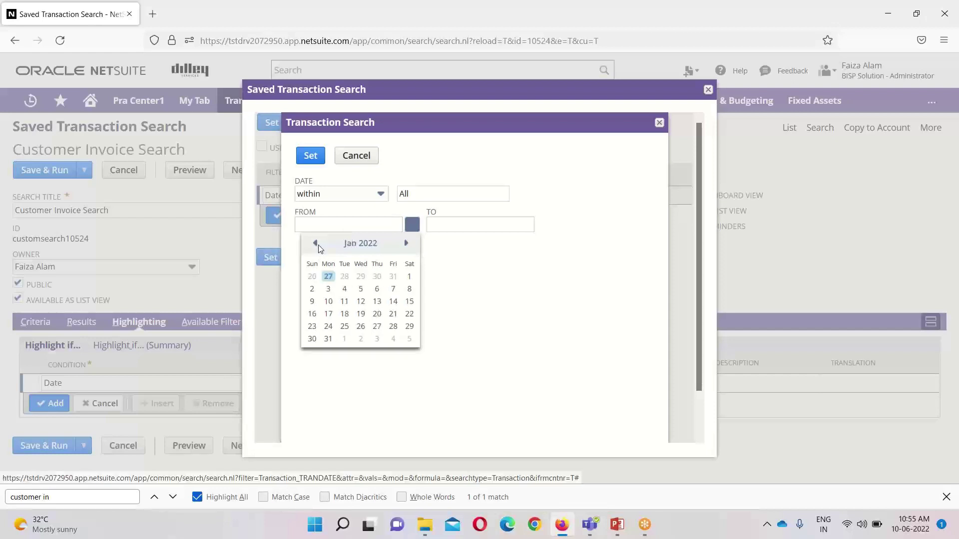
left_click(329, 289)
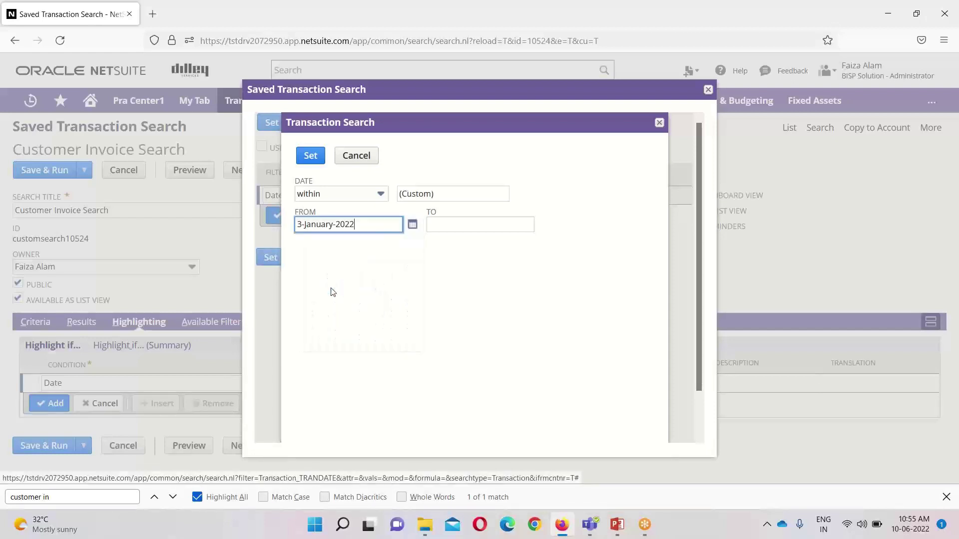
Set the Date filter's To date to 31-March-2022 and apply the filter as the highlighting condition.
left_click(469, 225)
left_click(543, 226)
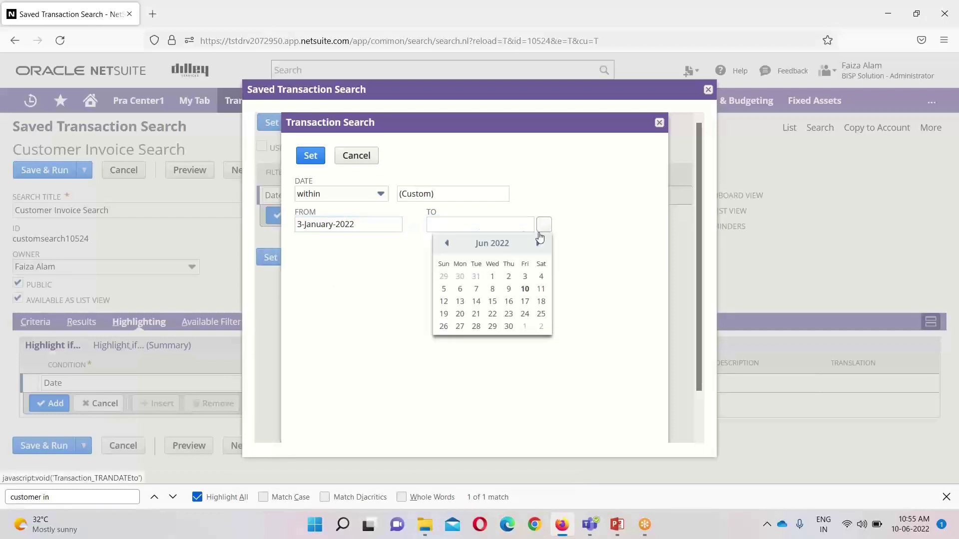
left_click(453, 247)
left_click(453, 248)
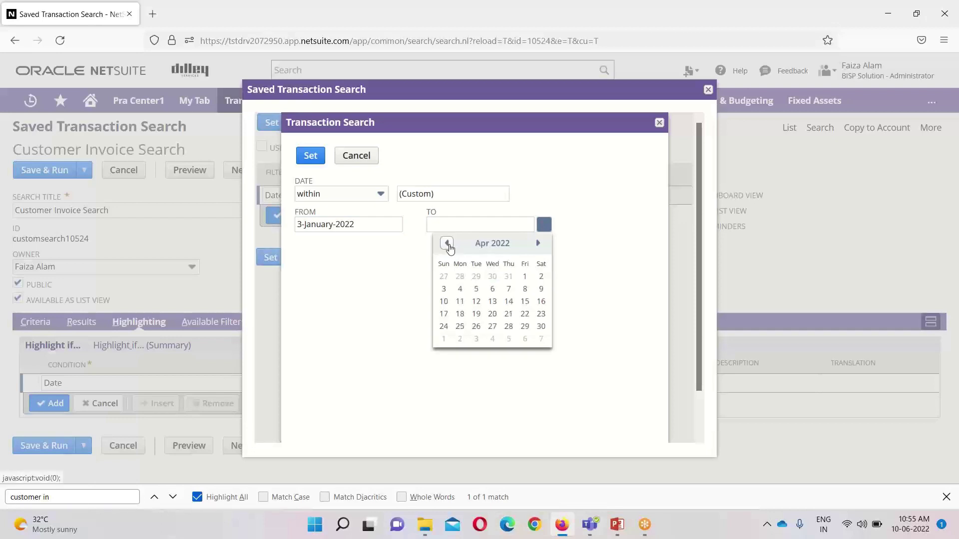
left_click(453, 247)
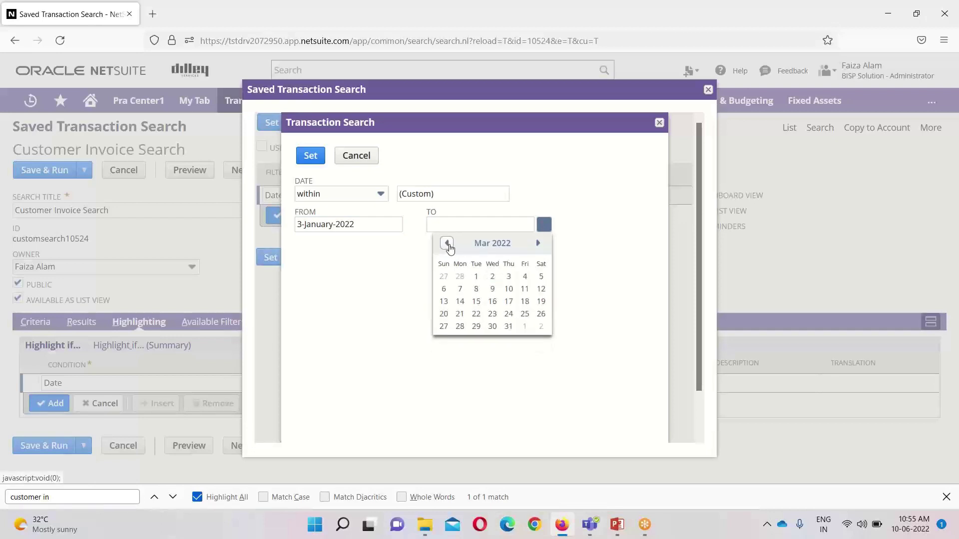
left_click(508, 327)
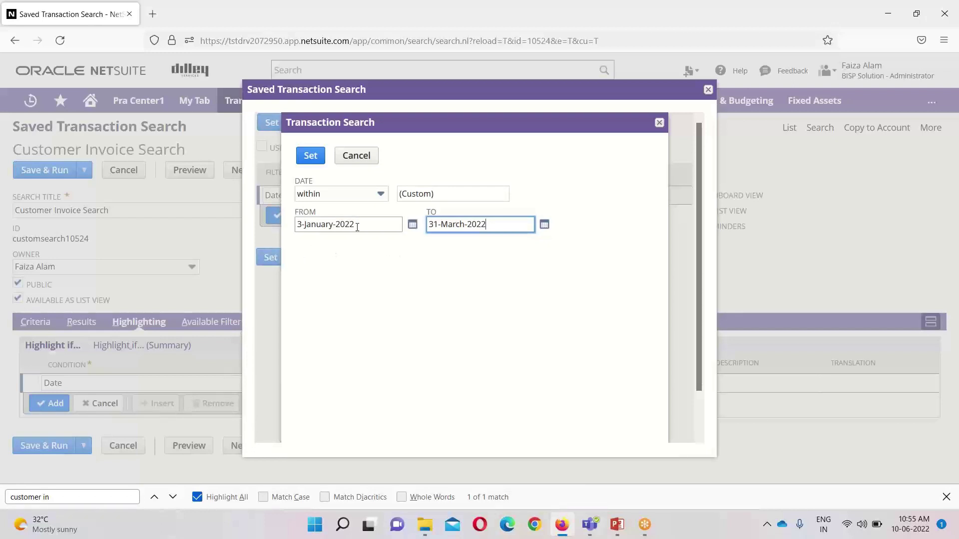
left_click(313, 157)
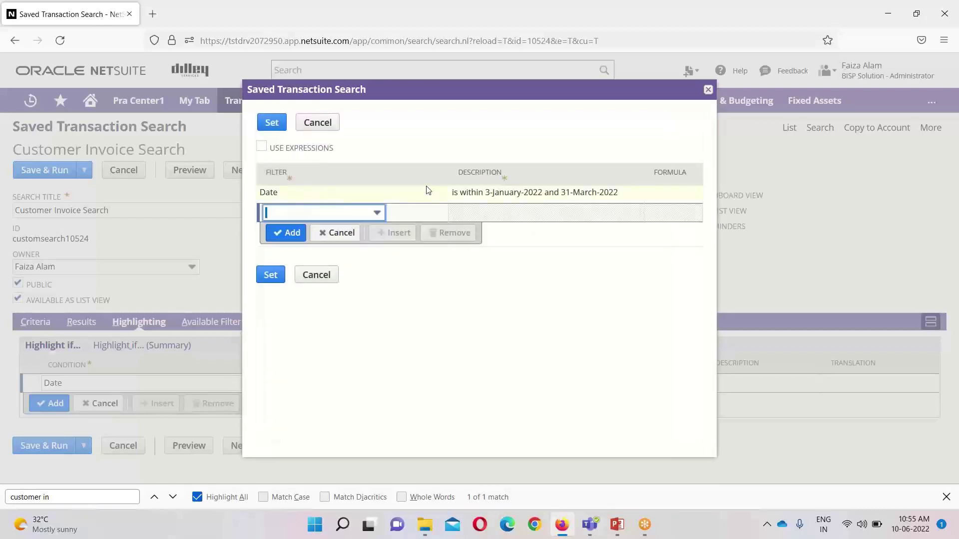
left_click(275, 278)
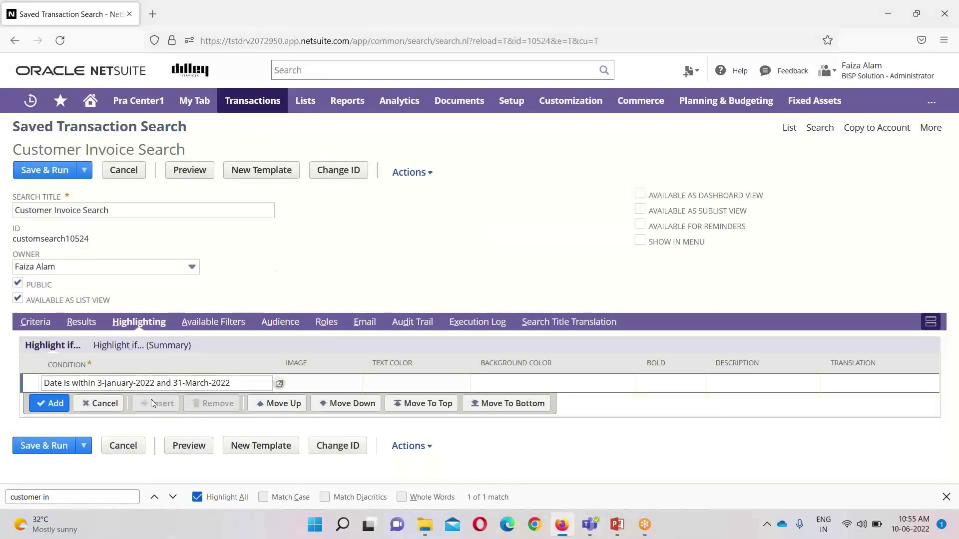
Give the Date highlighting condition the blue text color #3366ff and add it to the highlighting list.
left_click(400, 384)
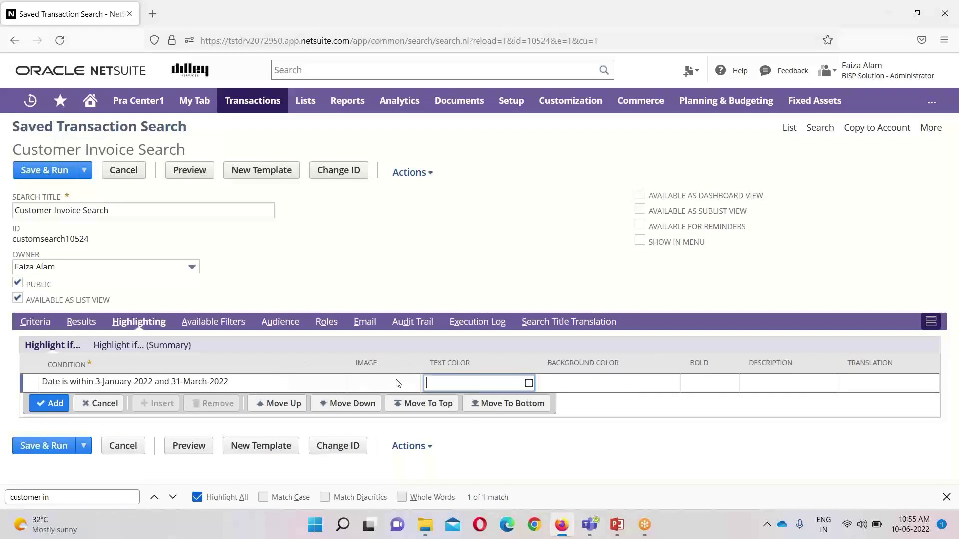
left_click(529, 383)
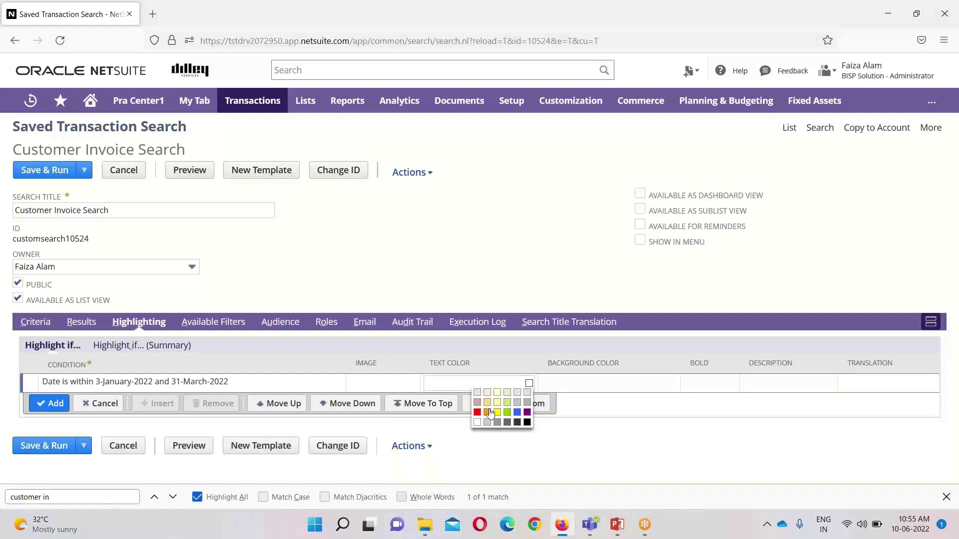
left_click(517, 412)
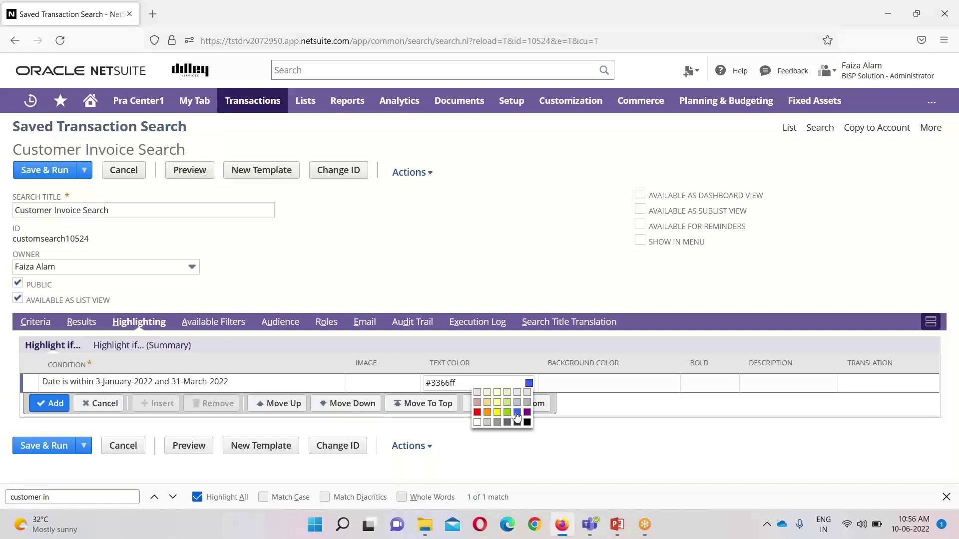
left_click(53, 404)
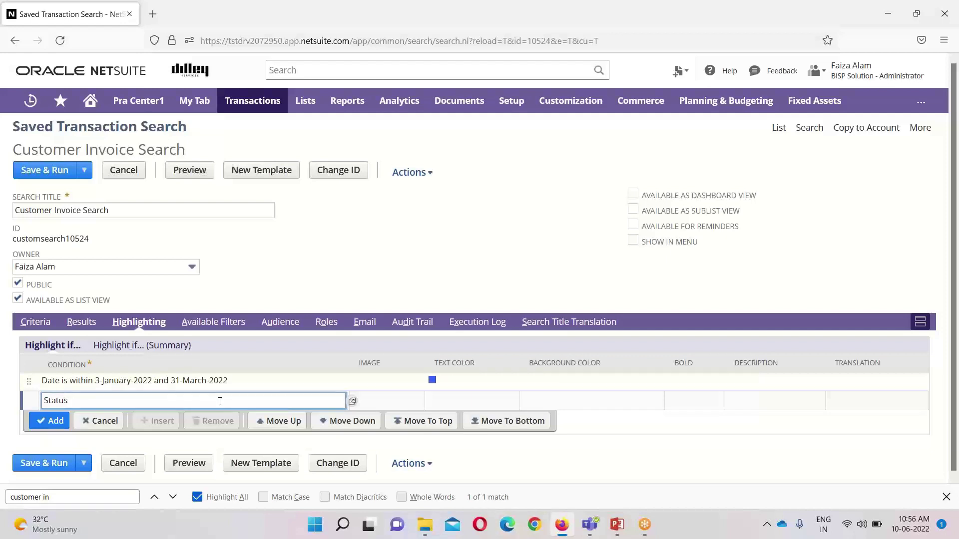
Define a highlighting condition that filters Status as any of Invoice:Open and apply it to the new highlighting line.
left_click(352, 401)
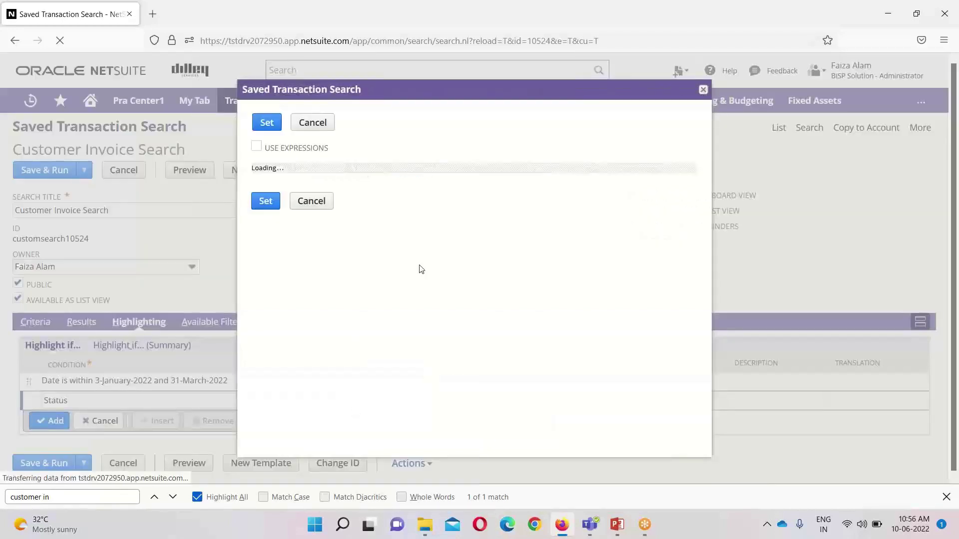
left_click(288, 197)
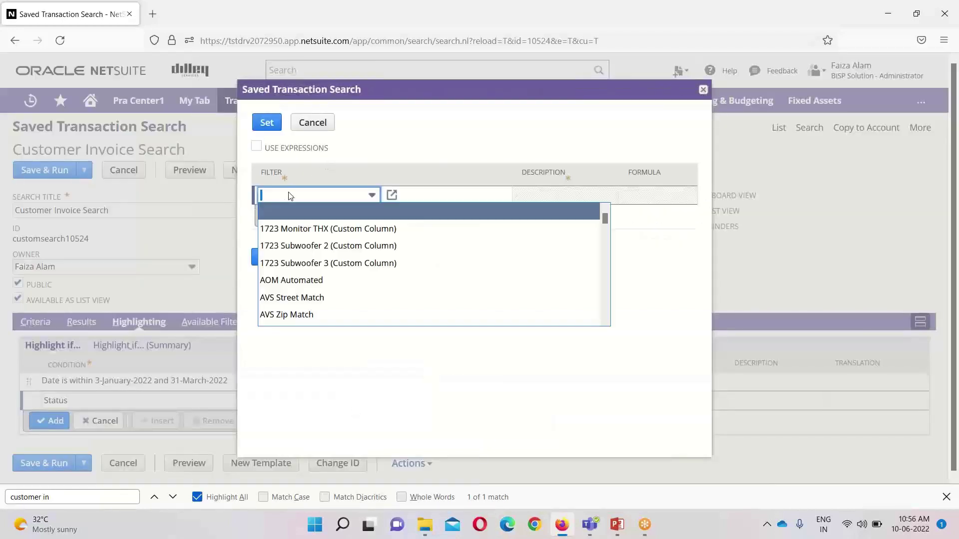
type("st")
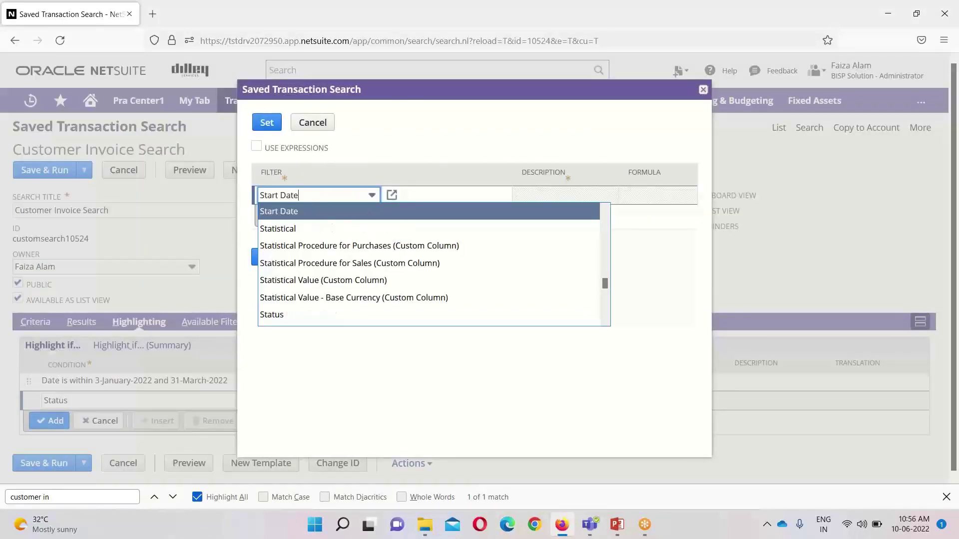
left_click(289, 316)
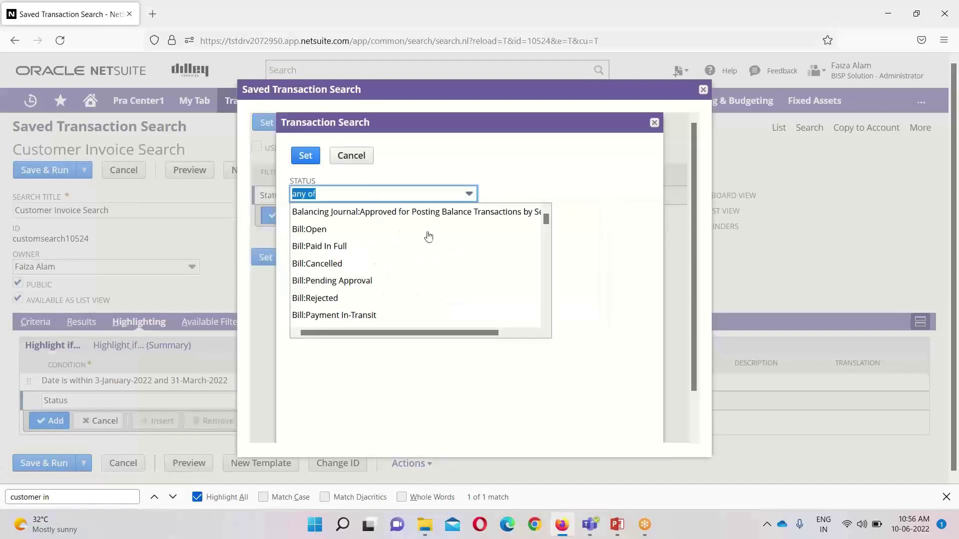
left_click_drag(545, 218, 550, 260)
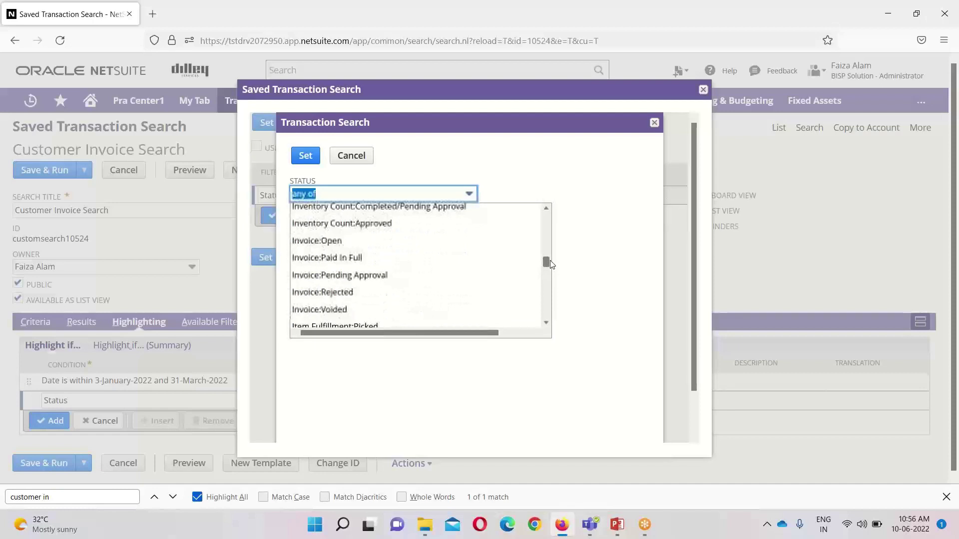
left_click(335, 243)
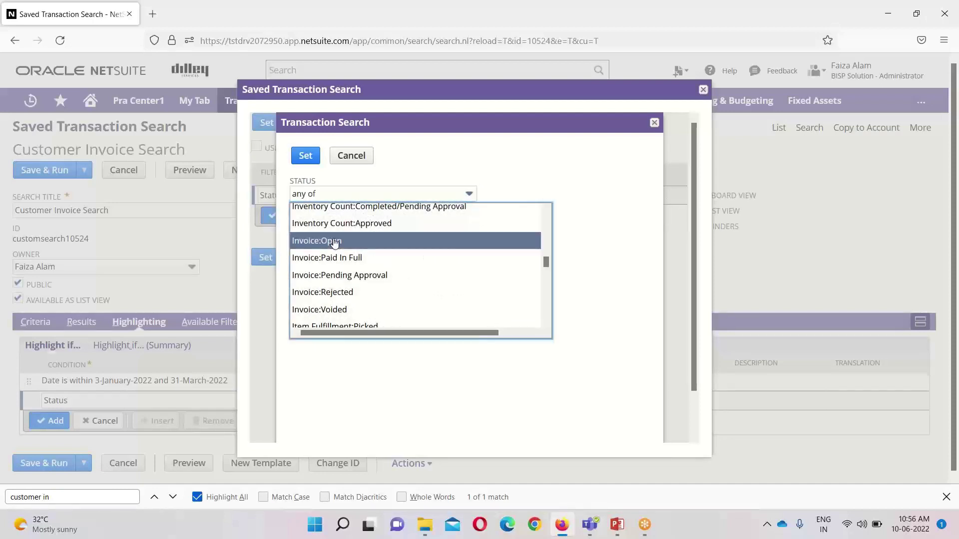
left_click(304, 154)
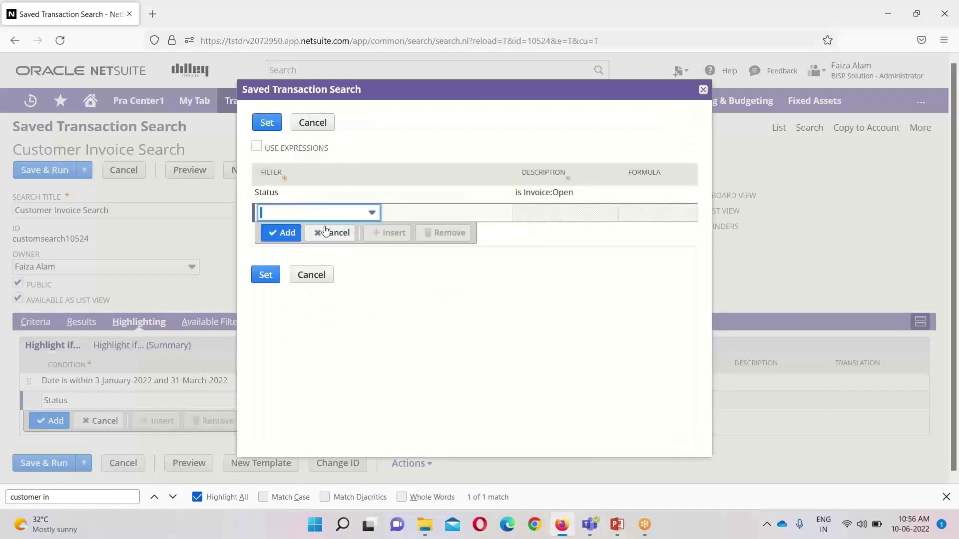
left_click(266, 275)
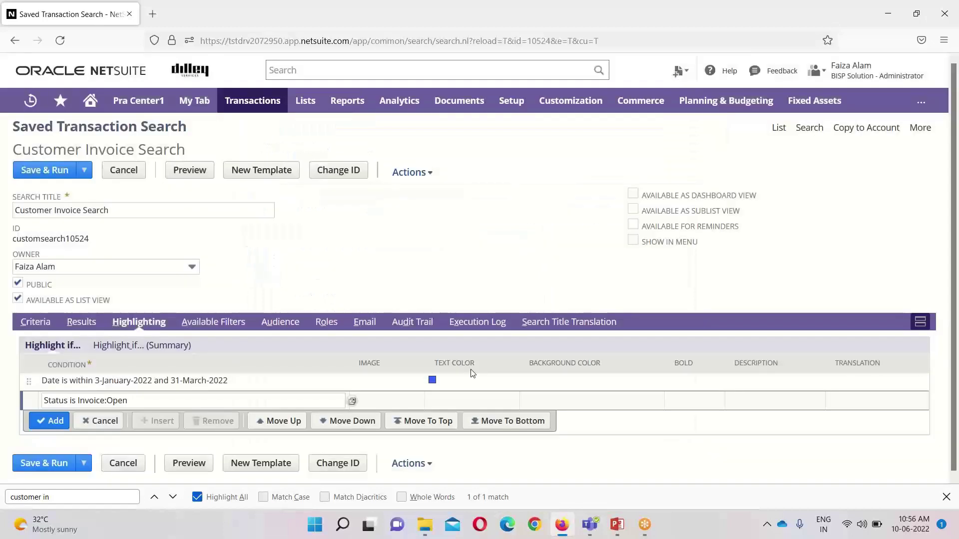
Give the Invoice:Open status condition the background color #d6a5a5 and add it to the highlighting list.
left_click(545, 400)
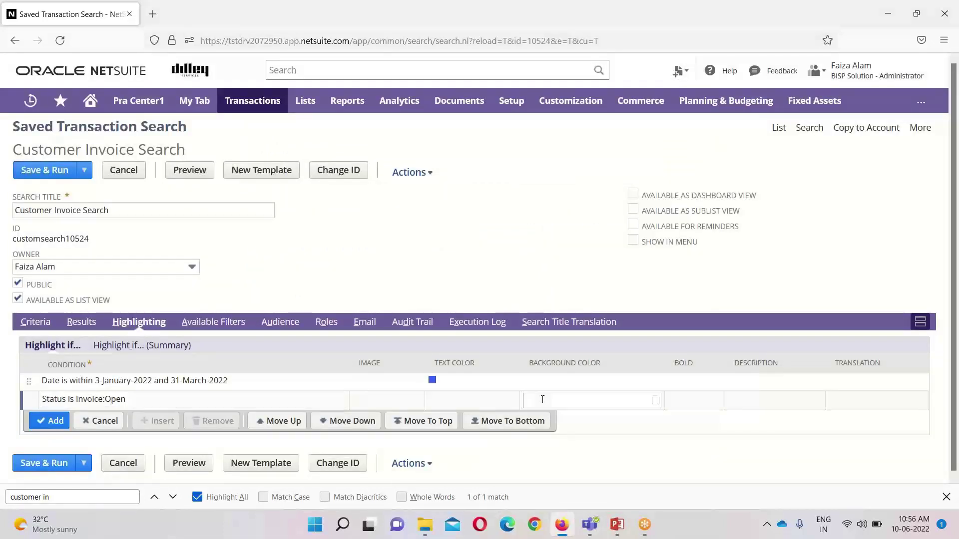
left_click(655, 402)
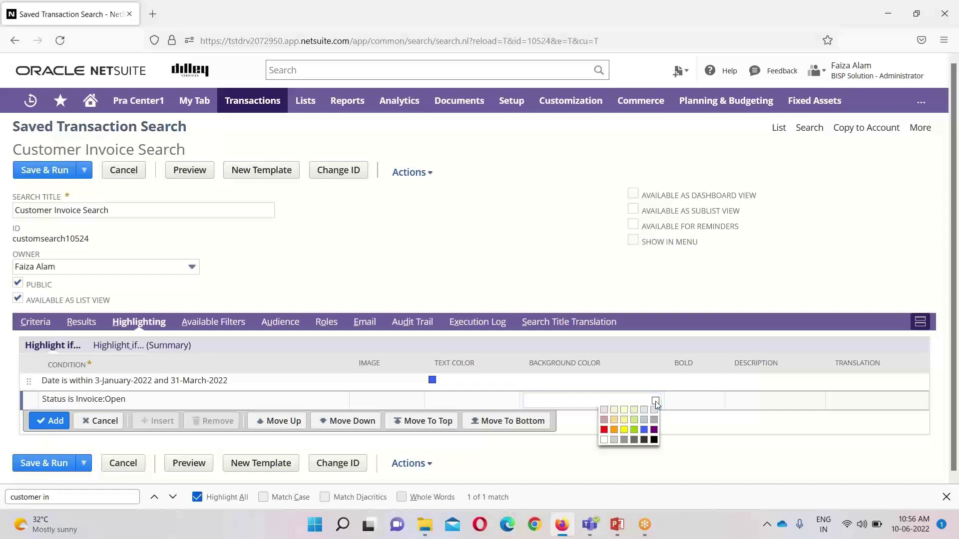
left_click(605, 420)
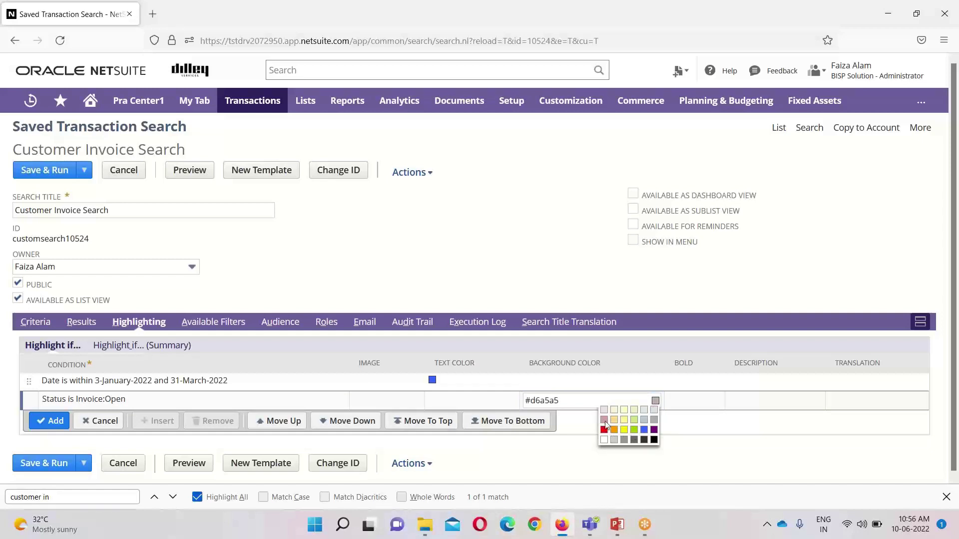
left_click(51, 423)
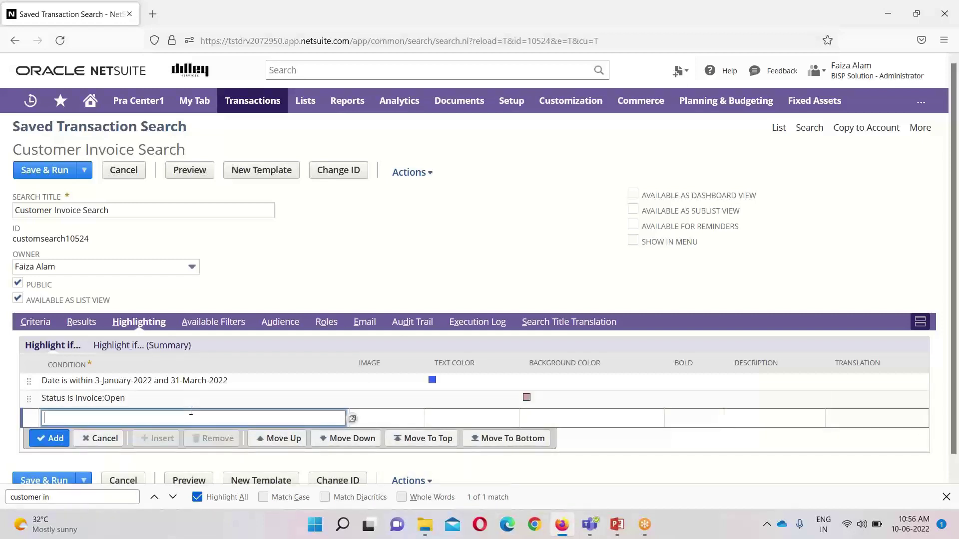
Preview the search results to examine the date and status highlighting, and return to the search criteria.
left_click(199, 175)
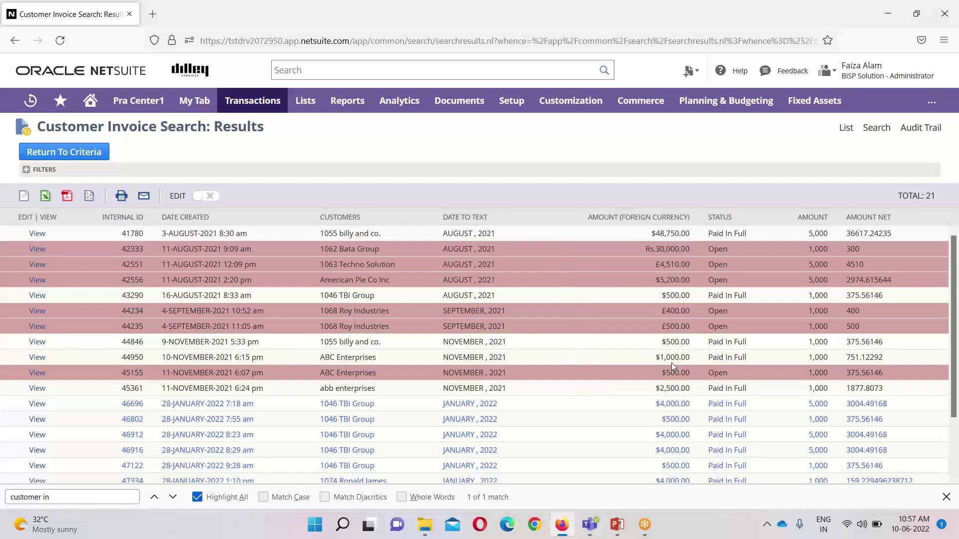
left_click_drag(952, 309, 956, 343)
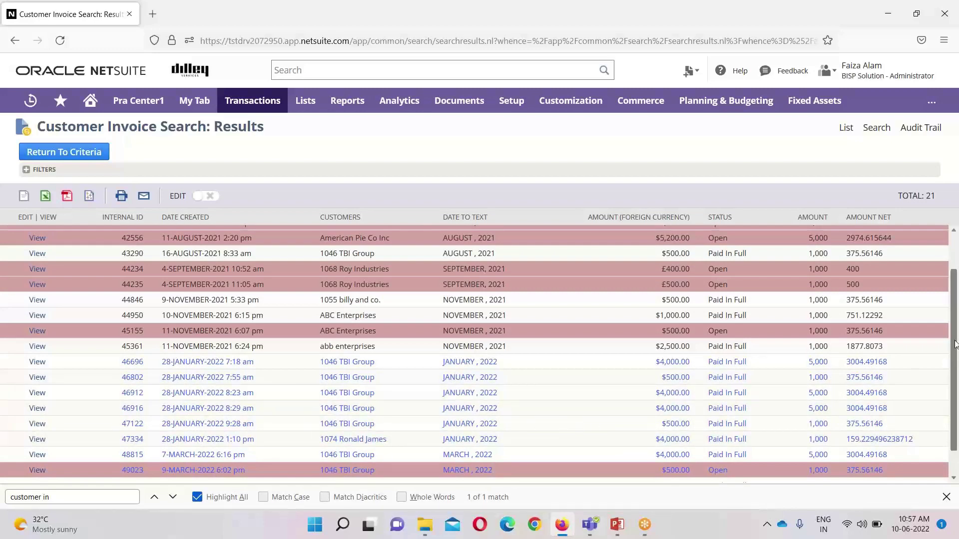
left_click_drag(955, 344, 955, 372)
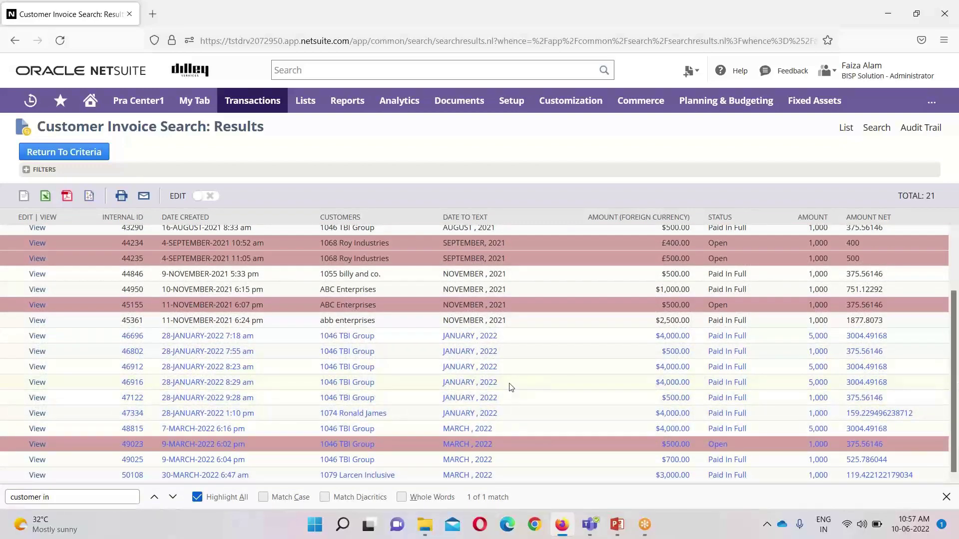
left_click(75, 155)
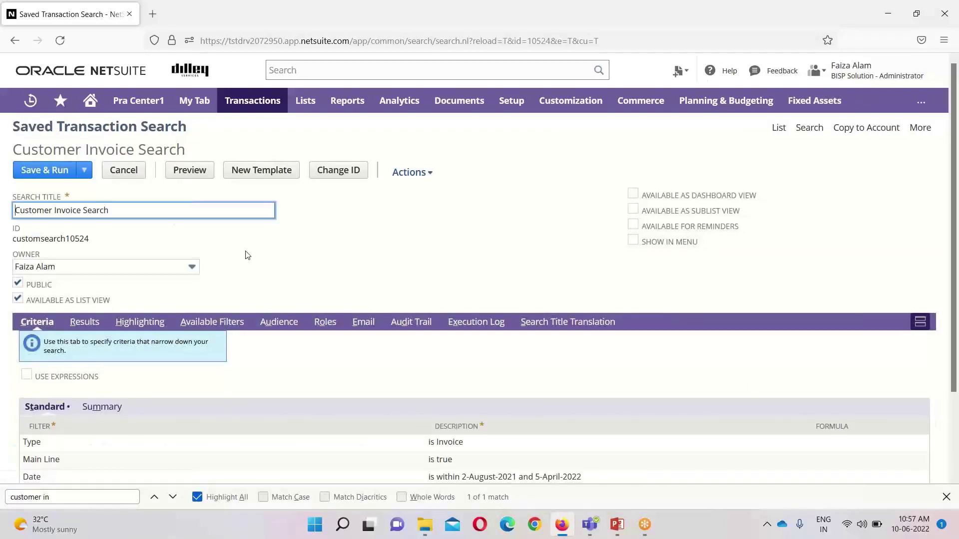
Review the search's available filters and, in the audience settings, switch Allow Audience to Edit on and off again.
left_click(213, 323)
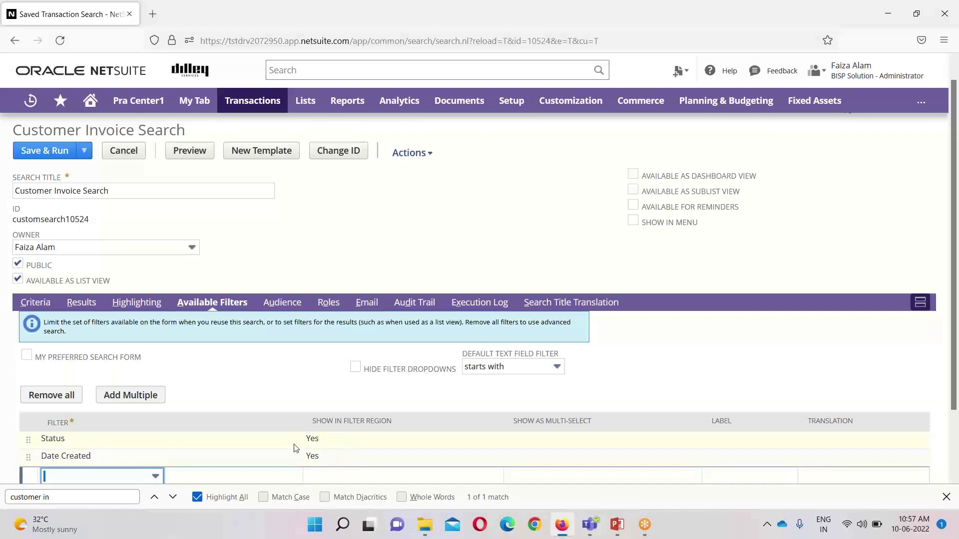
left_click(282, 307)
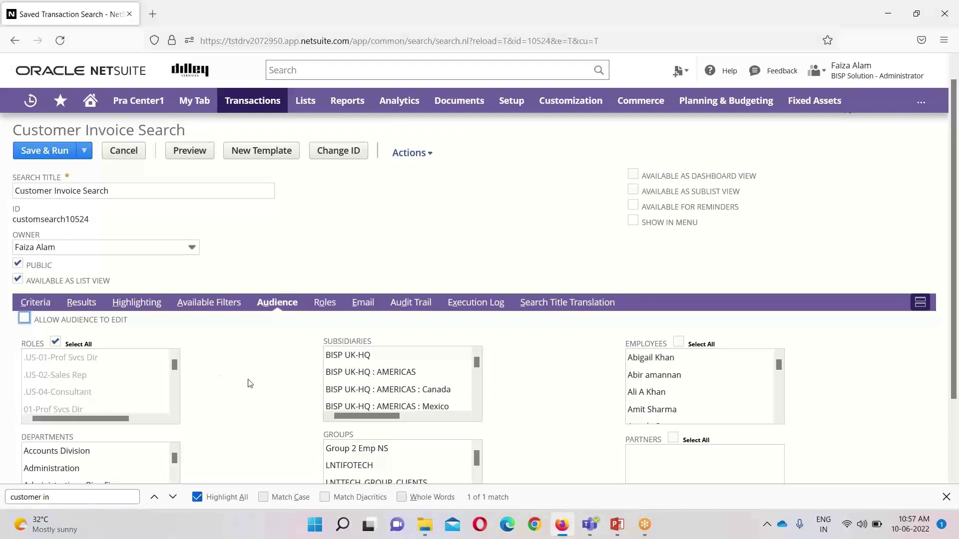
left_click(24, 320)
left_click(26, 321)
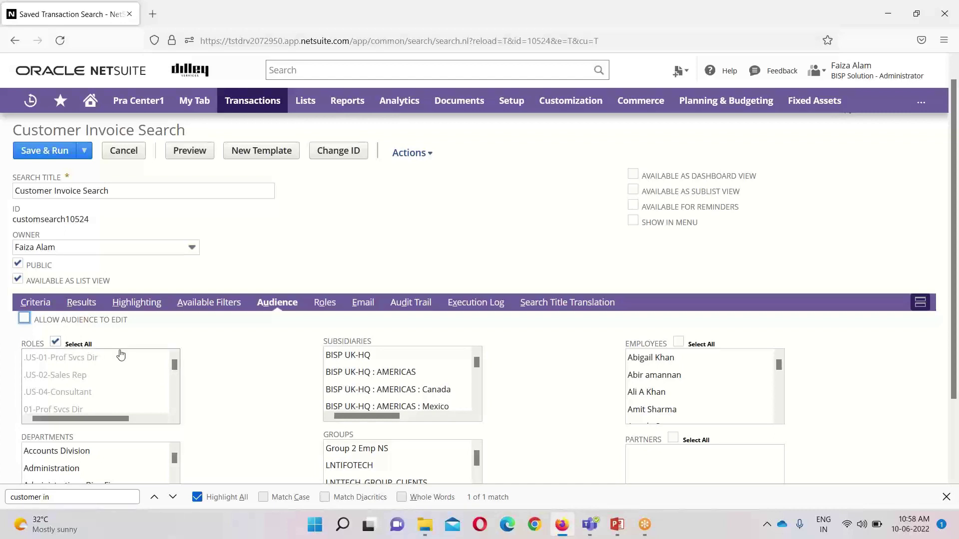
Clear the selection of all audience roles, look through the individual roles, and reselect all of them.
left_click(55, 342)
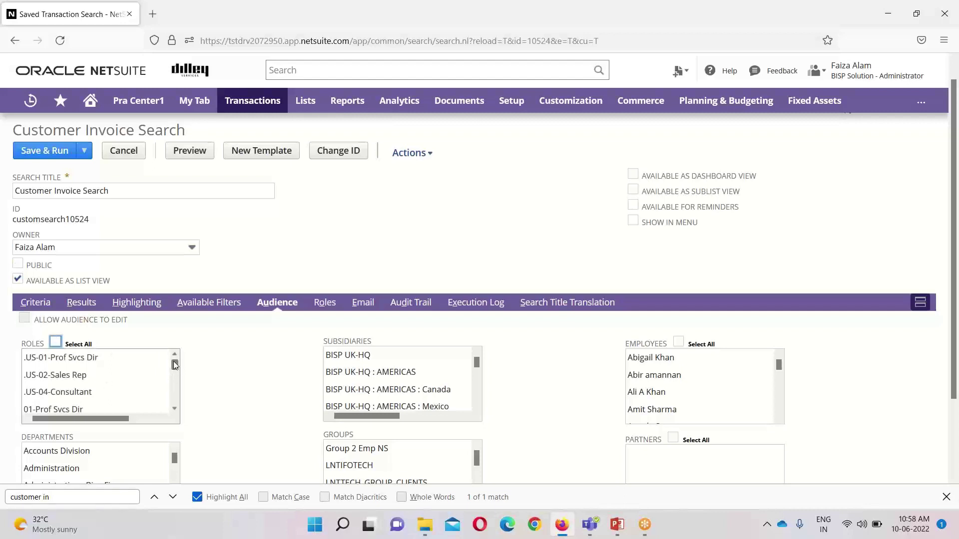
left_click_drag(174, 365, 175, 376)
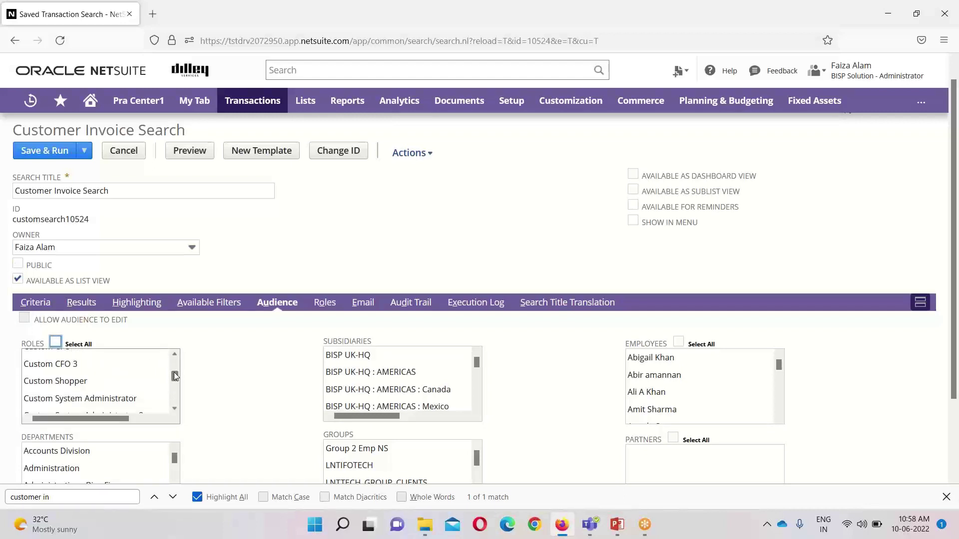
scroll(175, 377, "up", 1)
left_click_drag(175, 376, 175, 372)
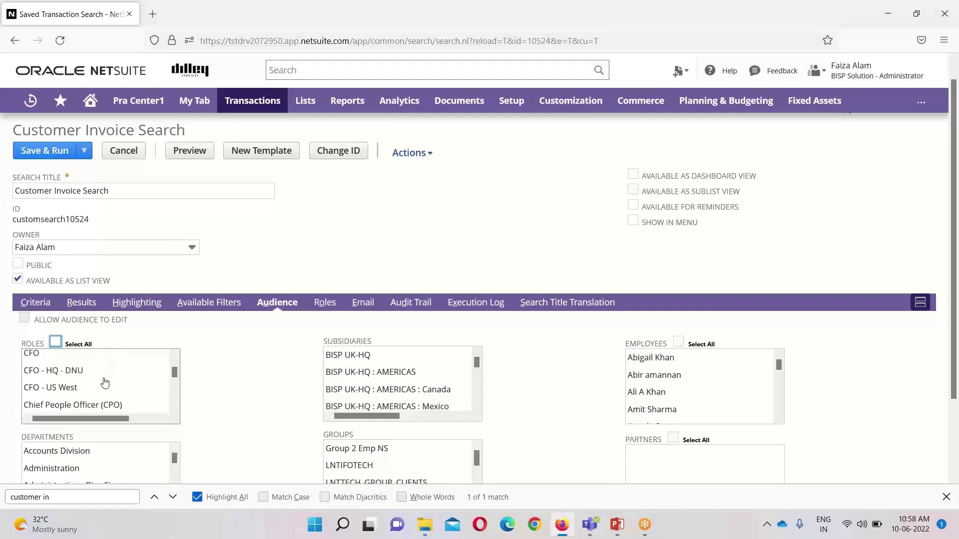
left_click(56, 342)
left_click(55, 343)
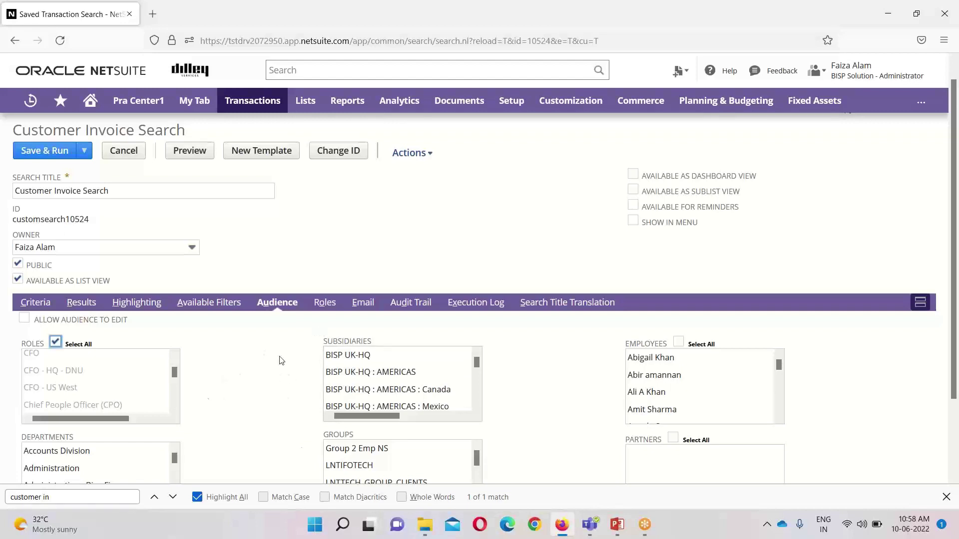
View the role preferences, and in the email settings switch alerts for created or updated records on and off again.
left_click(325, 308)
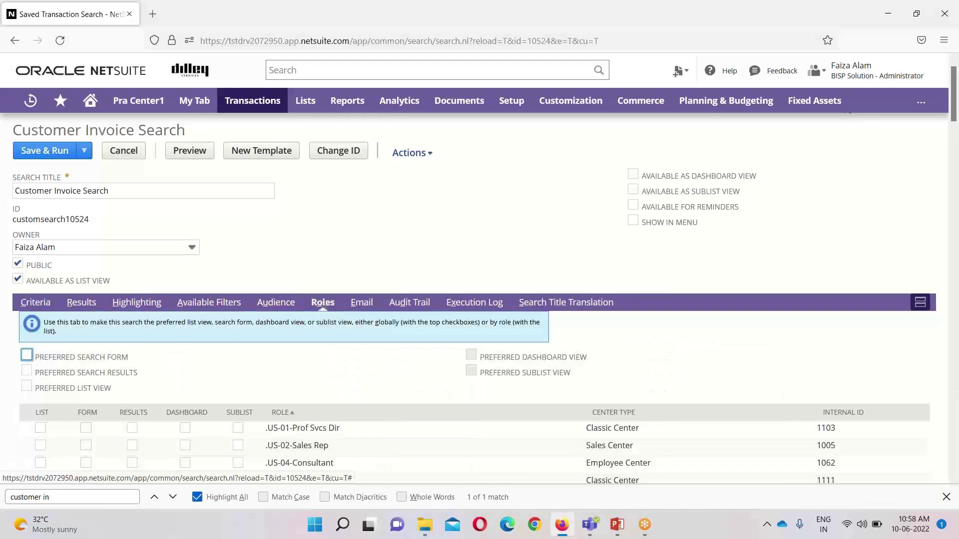
left_click(362, 303)
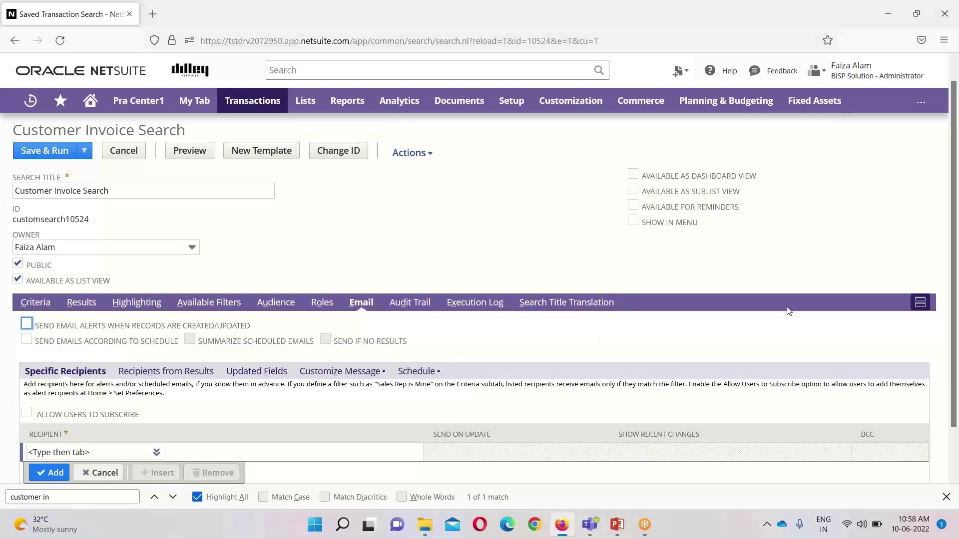
scroll(955, 221, "down", 2)
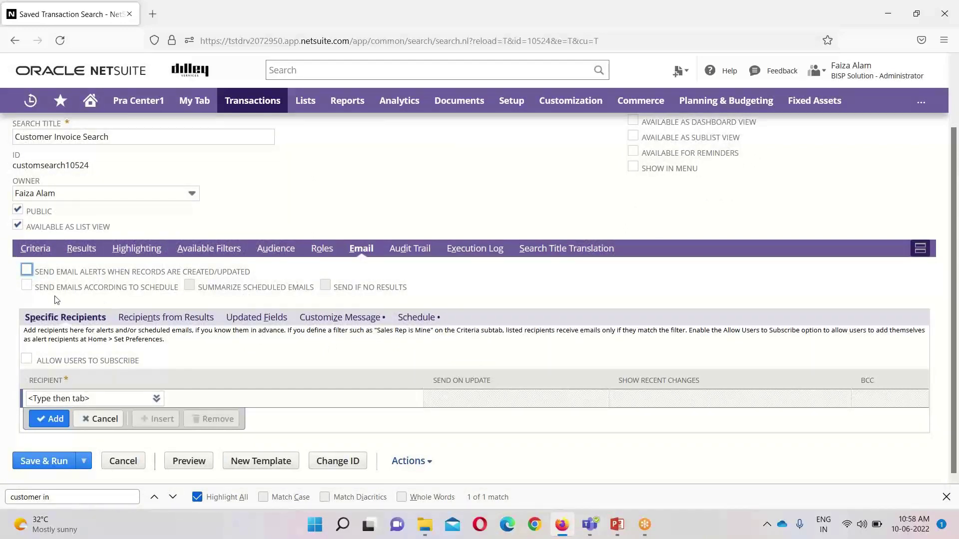
left_click(27, 272)
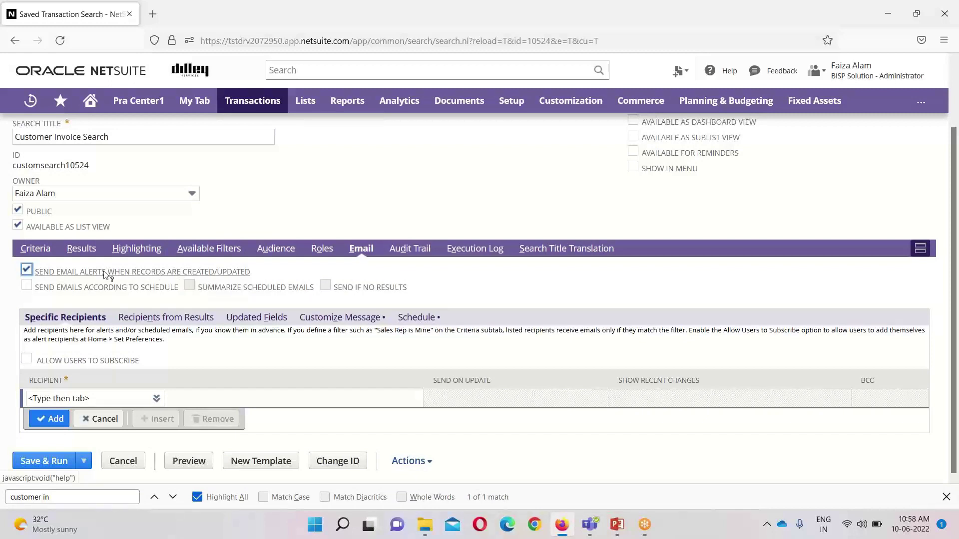
left_click(26, 272)
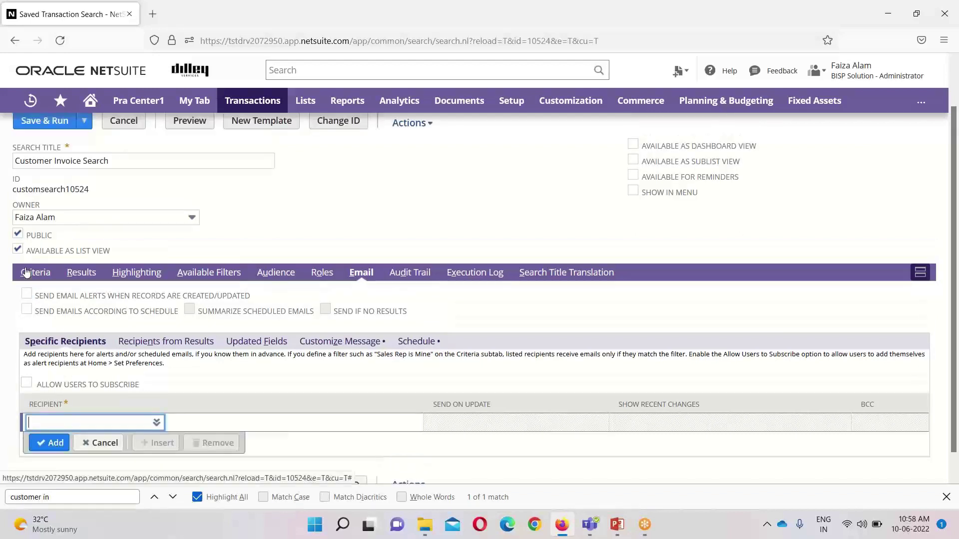
Enable sending emails according to schedule and examine the recurrence, start date and start time options.
left_click(27, 312)
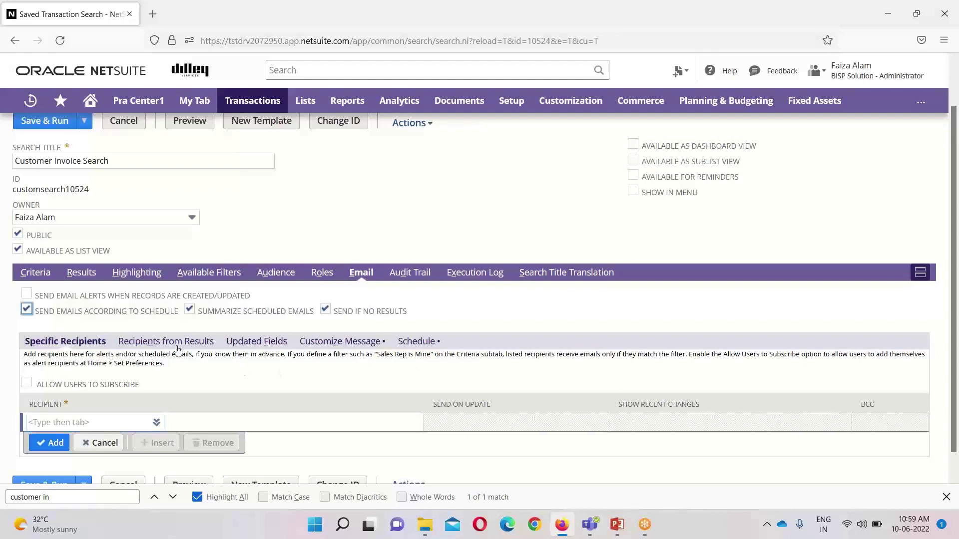
left_click(419, 342)
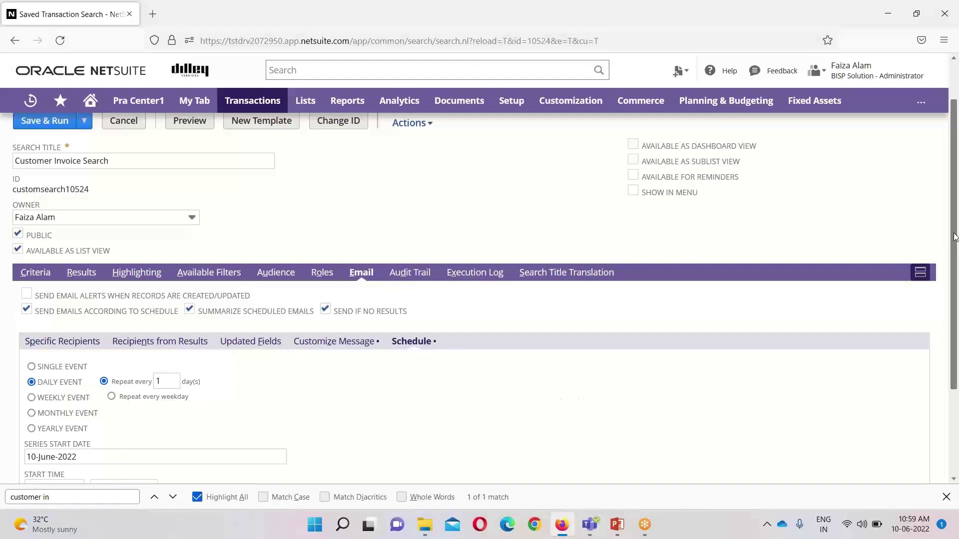
left_click_drag(954, 238, 957, 310)
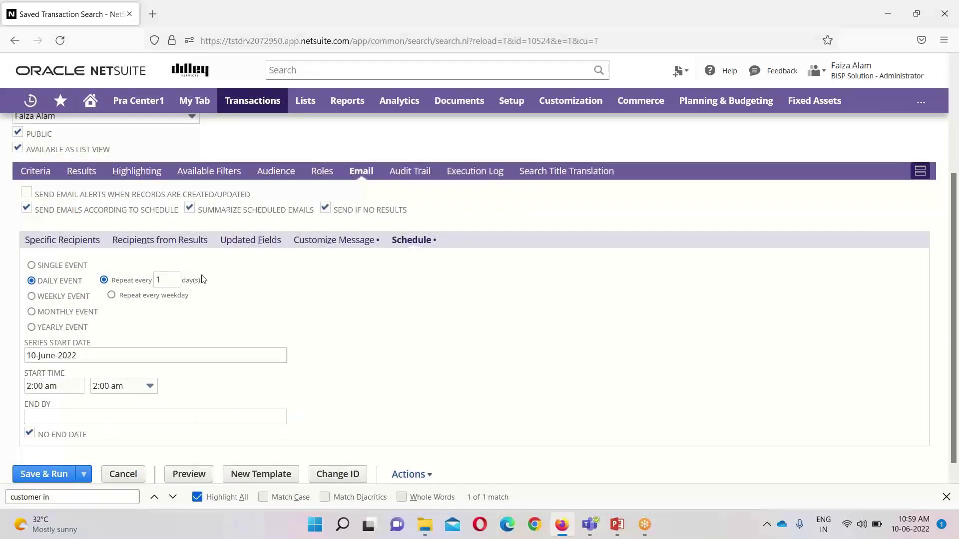
Examine the specific recipients settings and the ways of choosing an email recipient.
left_click(76, 240)
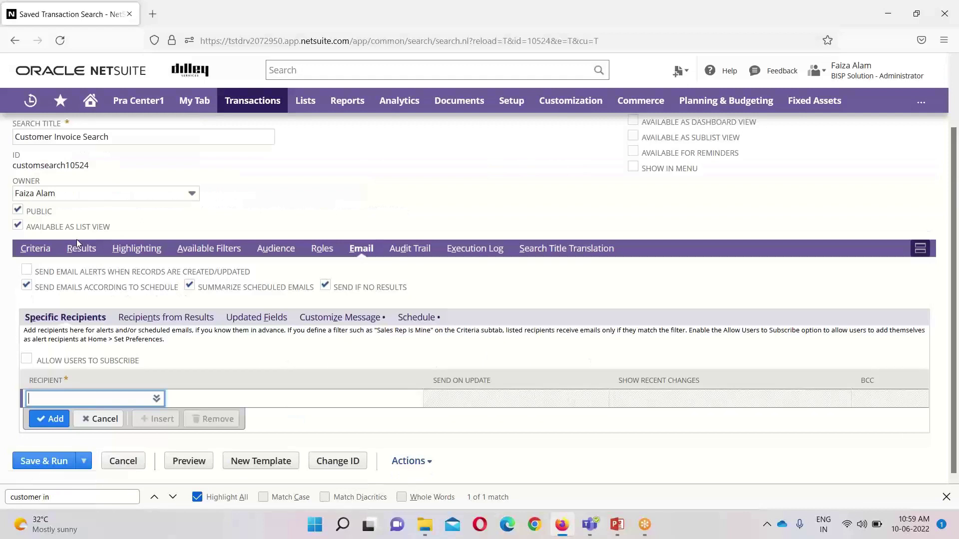
left_click(156, 398)
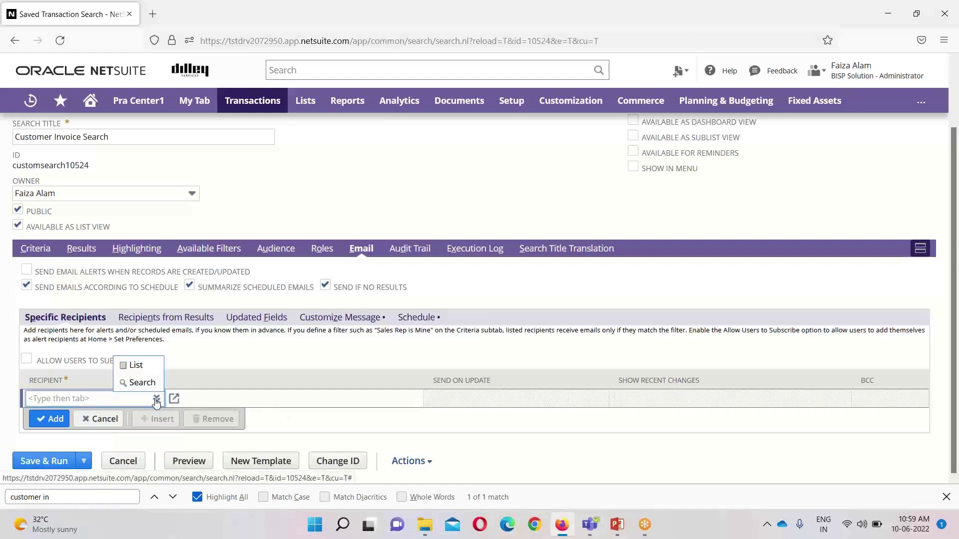
left_click(199, 359)
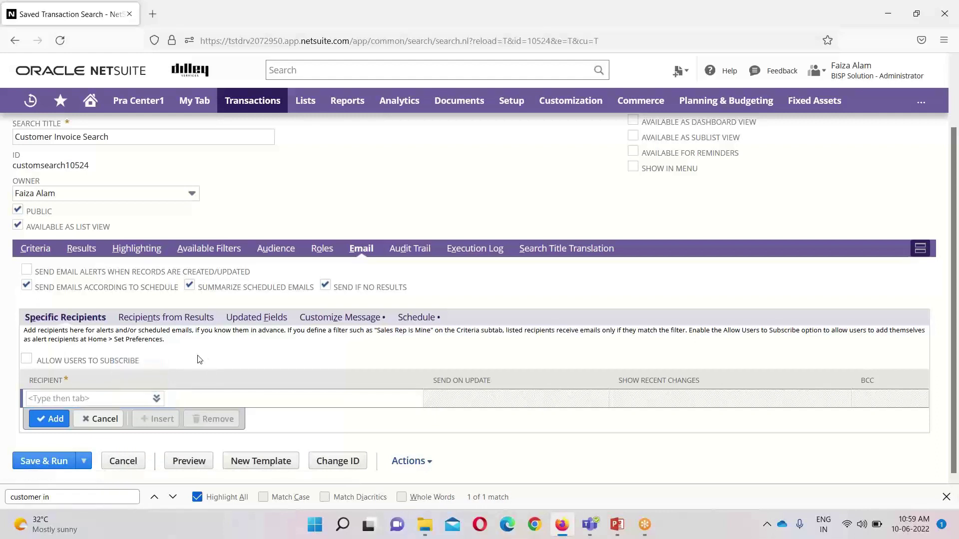
Turn off scheduled emails, and switch email alerts for created or updated records on and off again.
left_click(27, 272)
left_click(27, 286)
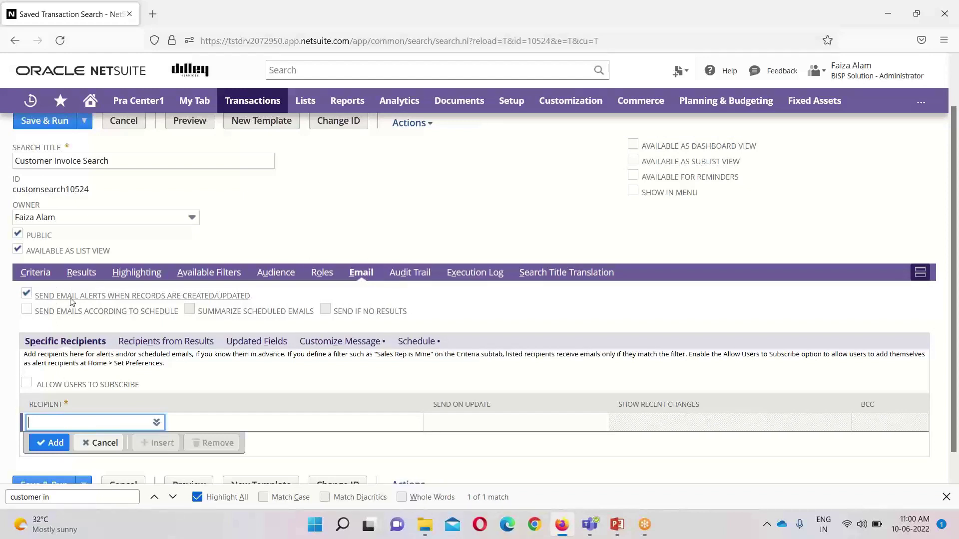
left_click(25, 295)
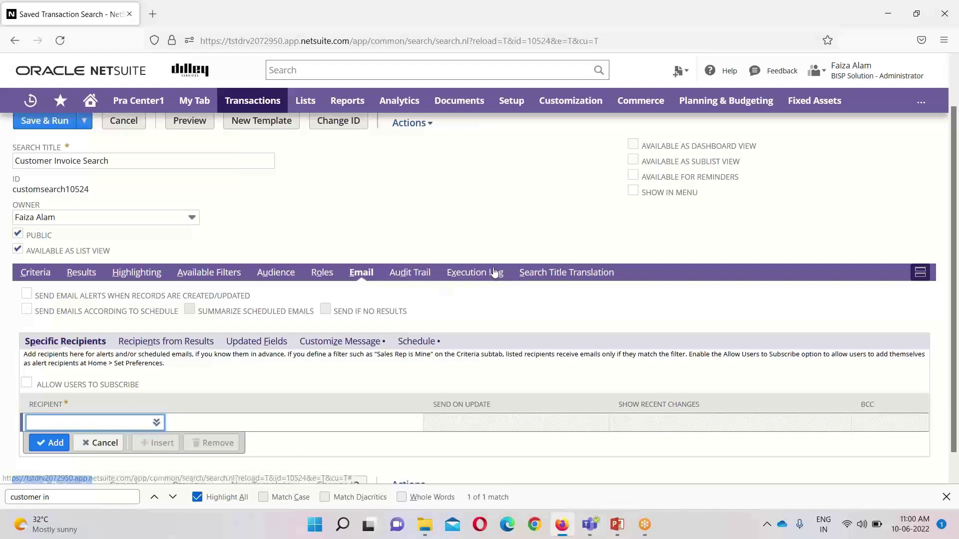
Save and run the Customer Invoice Search, and open the transaction audit trail from its results.
left_click_drag(951, 282, 957, 240)
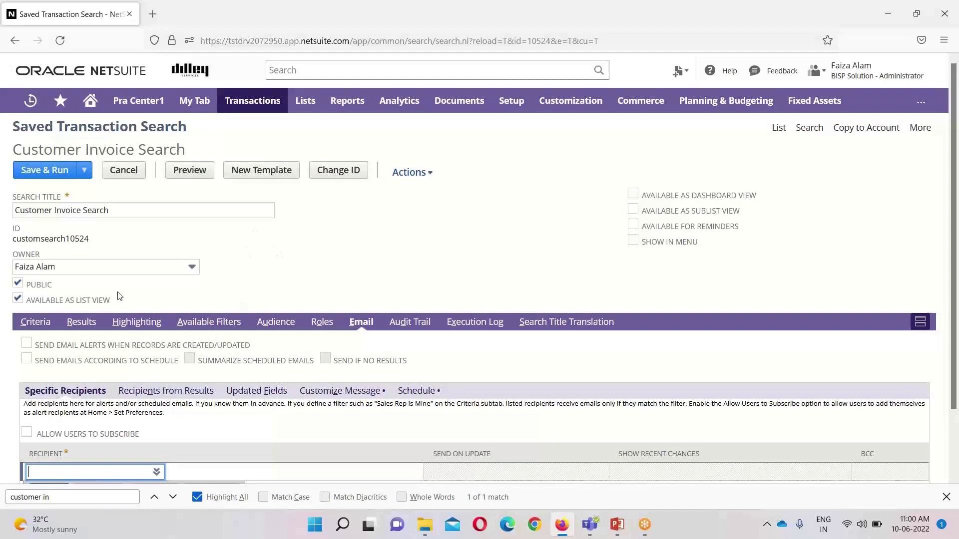
left_click(61, 171)
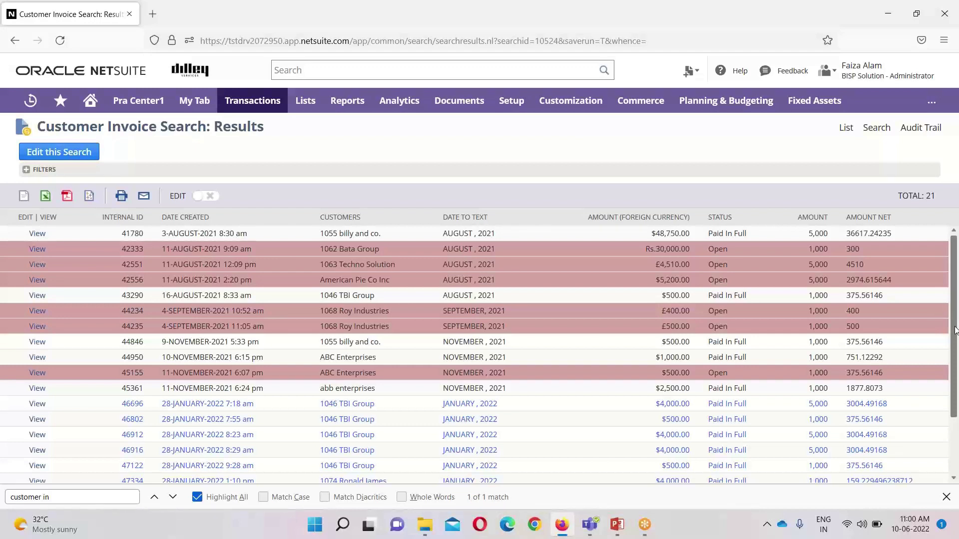
mouse_move(955, 310)
left_mouse_down()
mouse_move(955, 326)
mouse_move(955, 294)
left_mouse_up()
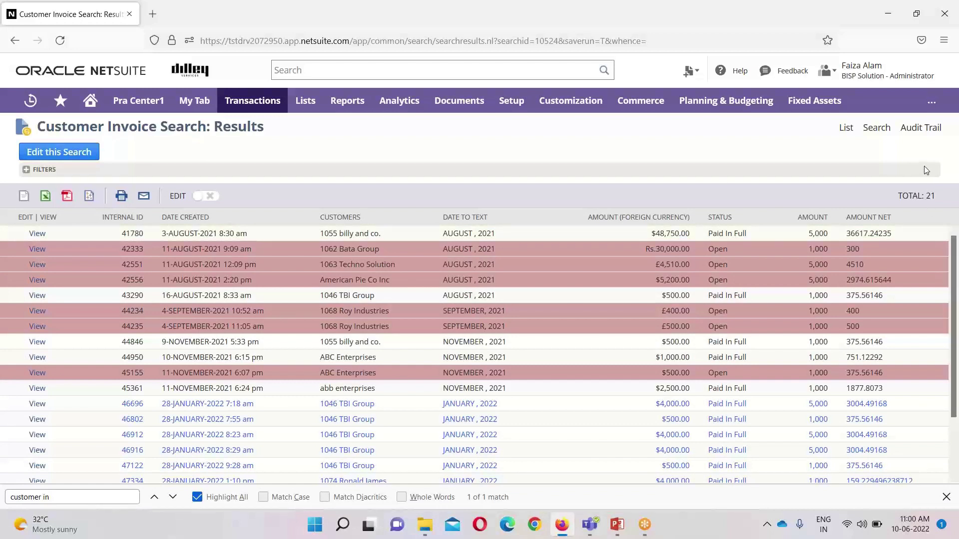
left_click(915, 131)
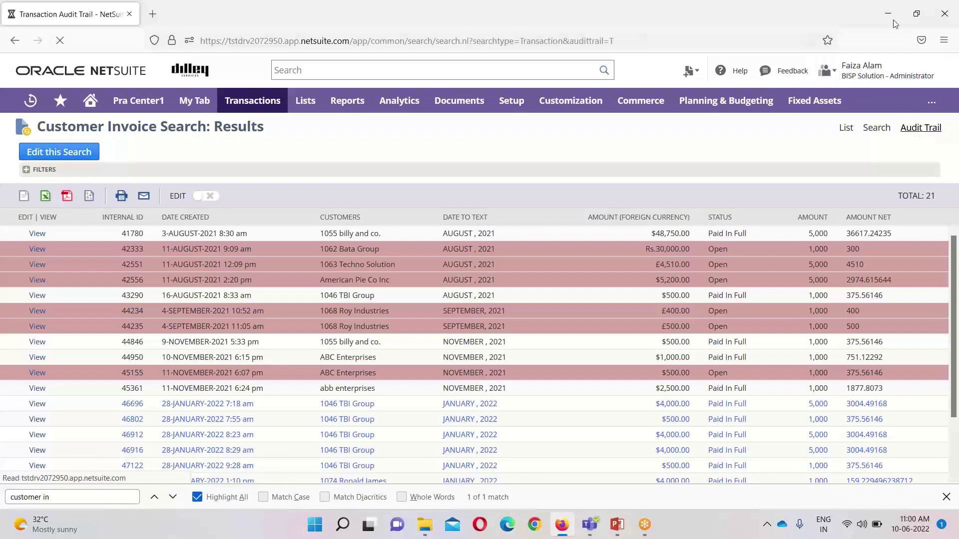